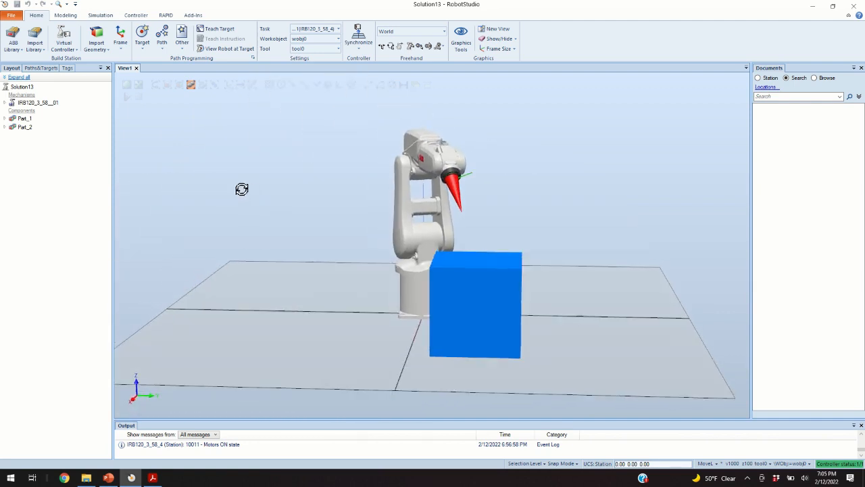
Examine the finished station's robot, the red cone tool on its flange and the blue box from several angles and distances
scroll(306, 202, "up", 5)
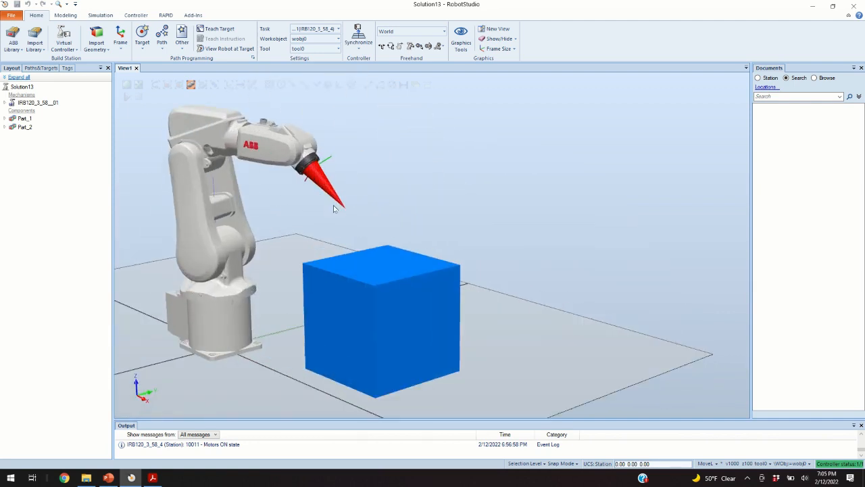
scroll(311, 199, "down", 3)
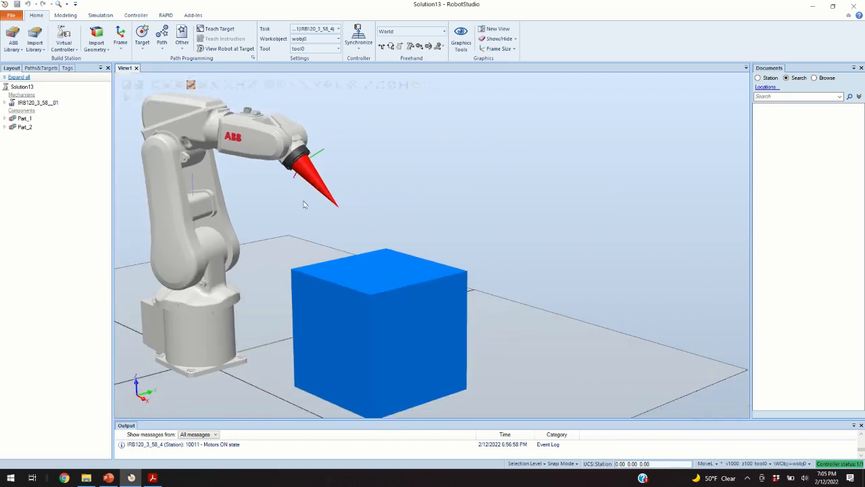
left_click_drag(308, 203, 282, 212, "ctrl+shift")
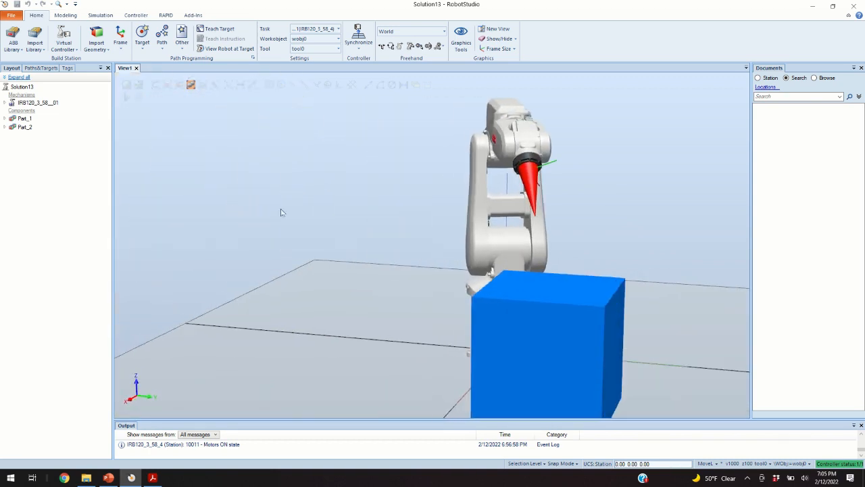
mouse_move(593, 227)
left_mouse_down("ctrl+shift")
mouse_move(543, 229)
mouse_move(599, 248)
mouse_move(593, 207)
mouse_move(580, 220)
left_mouse_up("ctrl+shift")
scroll(578, 222, "up", 5)
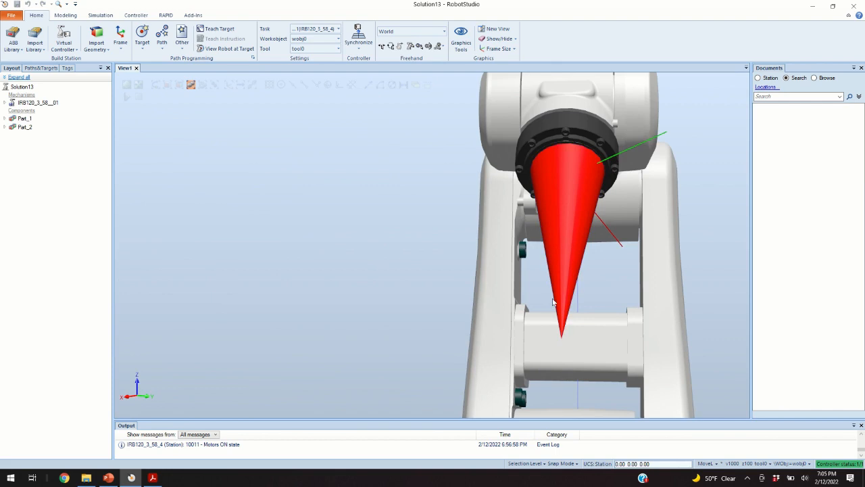
scroll(528, 315, "down", 5)
mouse_move(635, 326)
left_mouse_down("ctrl+shift")
mouse_move(618, 331)
mouse_move(658, 330)
mouse_move(631, 324)
left_mouse_up("ctrl+shift")
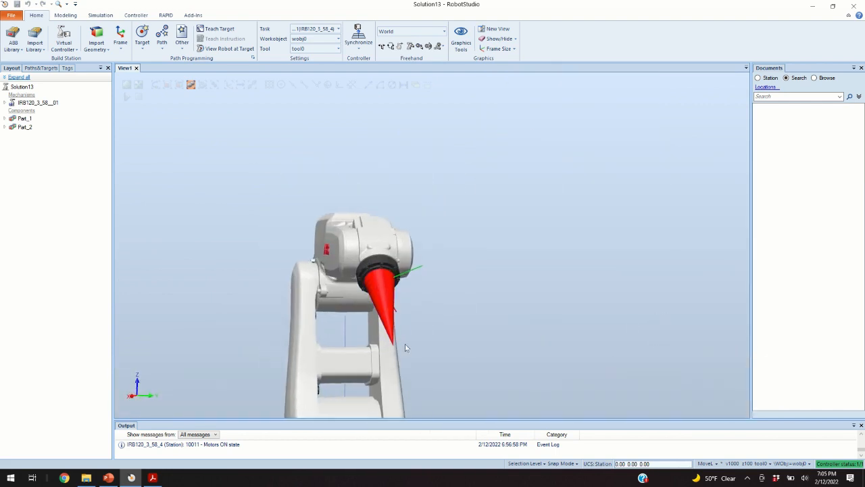
scroll(406, 346, "up", 5)
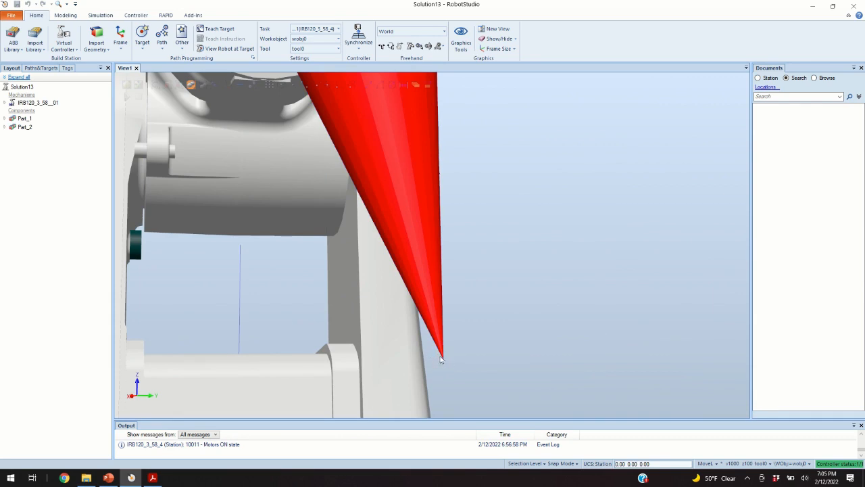
scroll(158, 201, "down", 2)
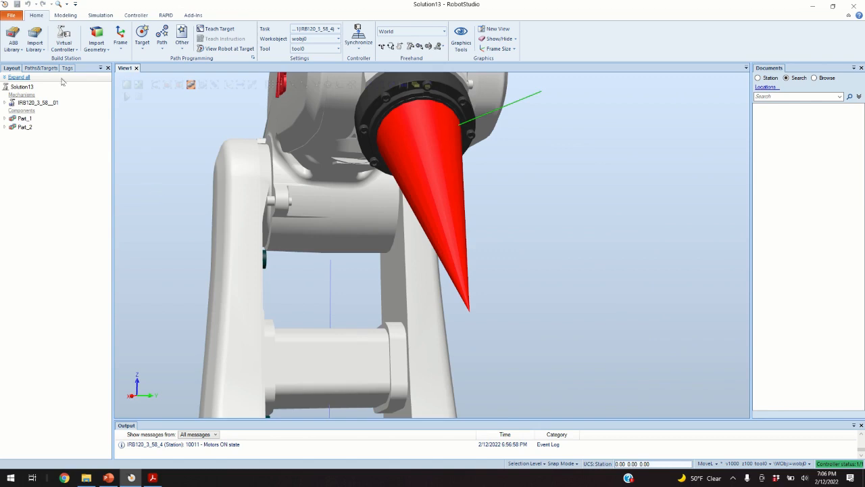
Create a solution with station and virtual controller using RobotWare 6.10.02.00 and robot model IRB 120 3kg 0.58m, loading library IRB120_3_58_G_01
left_click(12, 15)
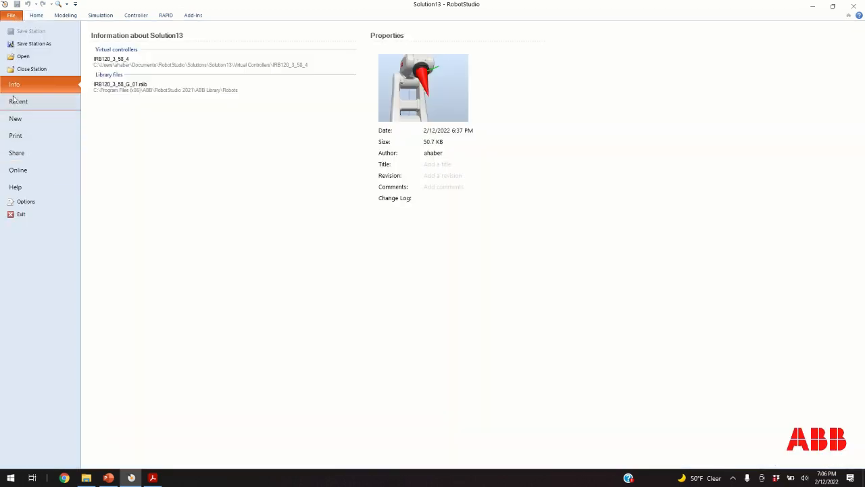
left_click(15, 119)
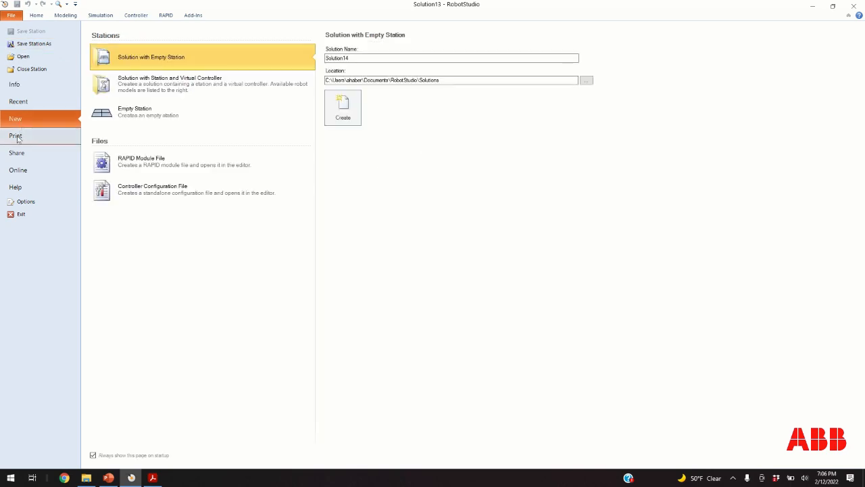
left_click(149, 120)
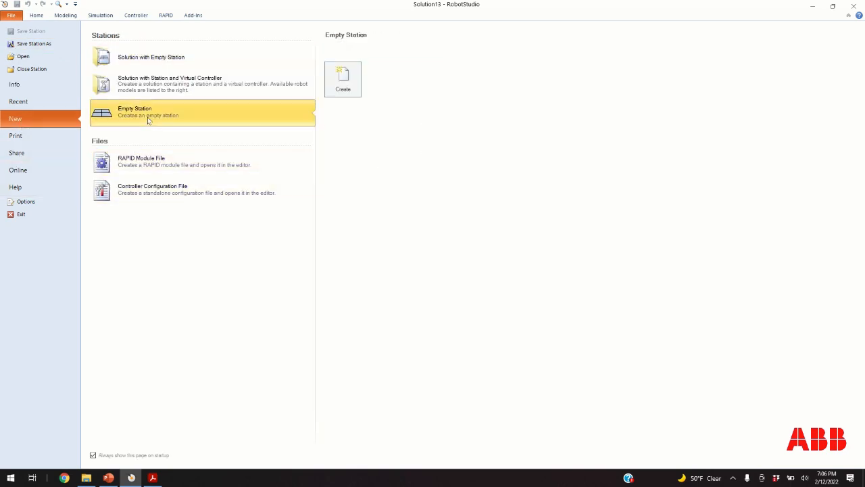
left_click(176, 84)
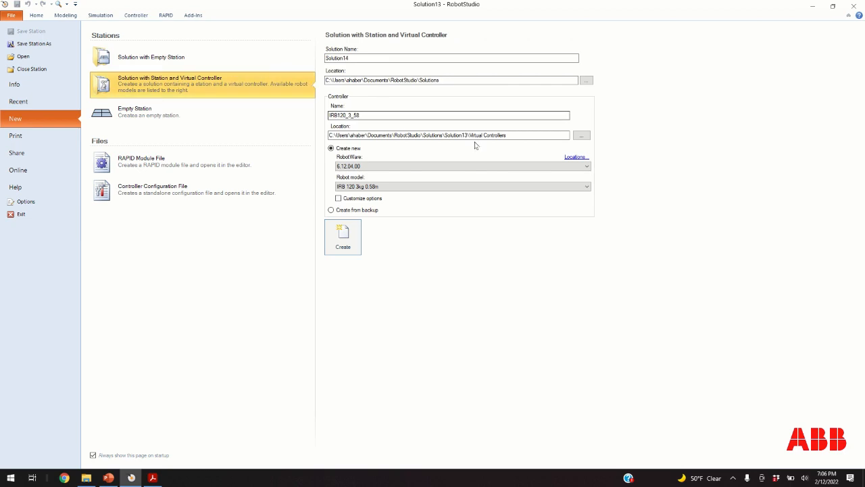
left_click(412, 170)
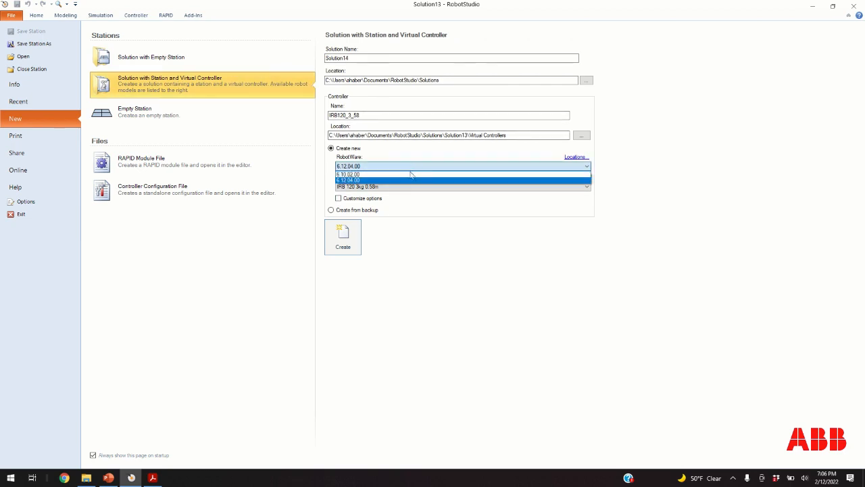
left_click(384, 175)
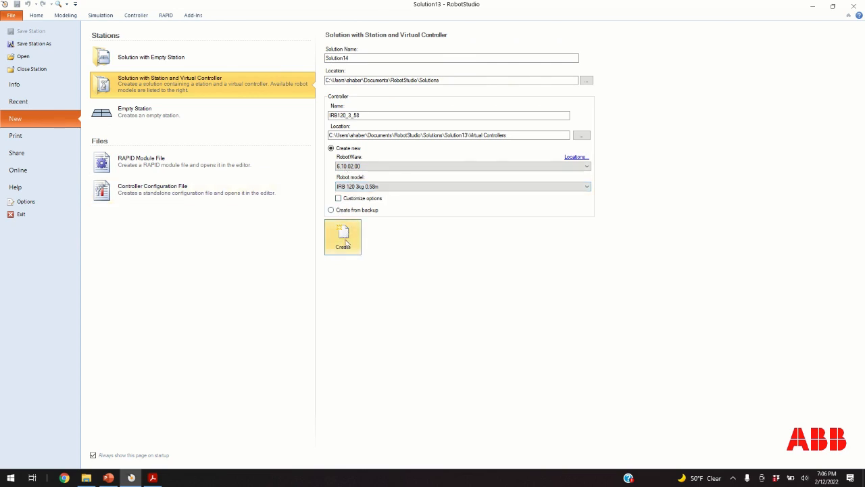
left_click(344, 242)
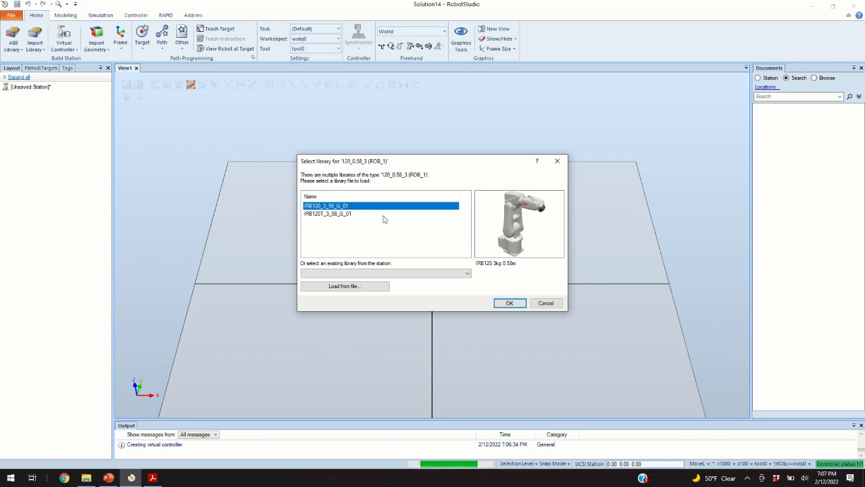
left_click(509, 303)
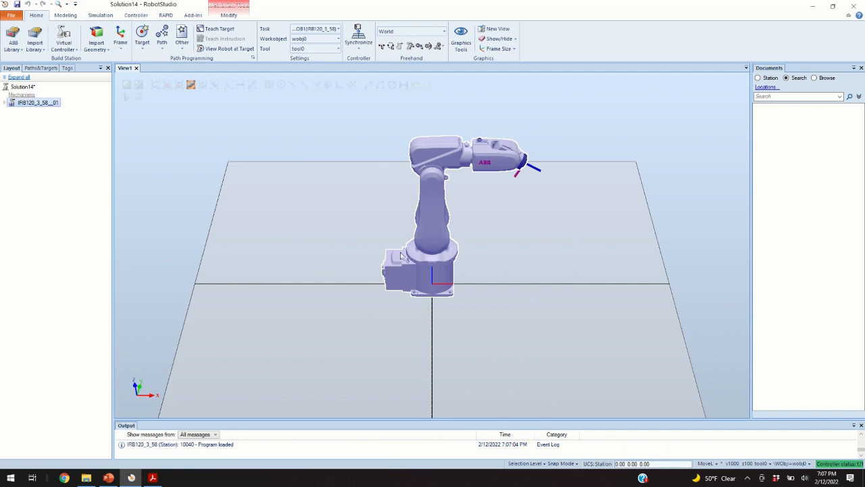
Inspect the newly loaded IRB 120 robot in the station by panning, zooming and orbiting around it
left_click_drag(392, 259, 305, 285, "ctrl")
scroll(335, 265, "up", 2)
mouse_move(483, 277)
left_mouse_down("ctrl")
mouse_move(467, 268)
mouse_move(471, 278)
left_mouse_up("ctrl")
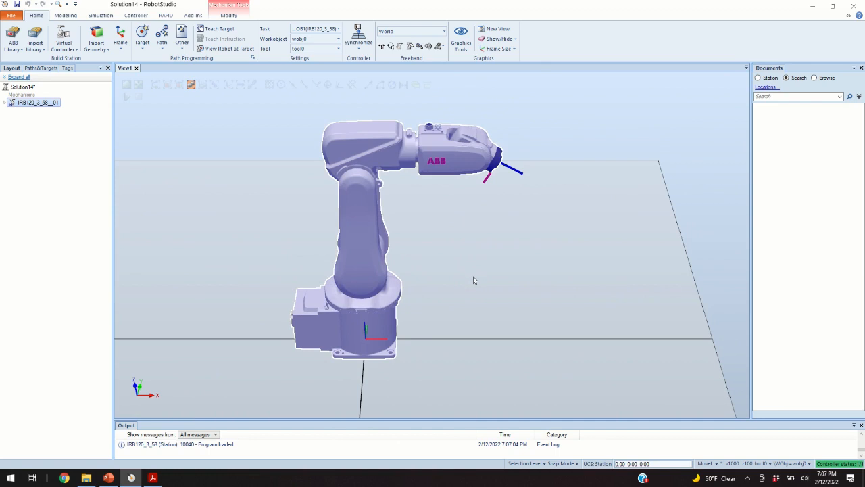
scroll(477, 279, "down", 2)
scroll(477, 279, "up", 4)
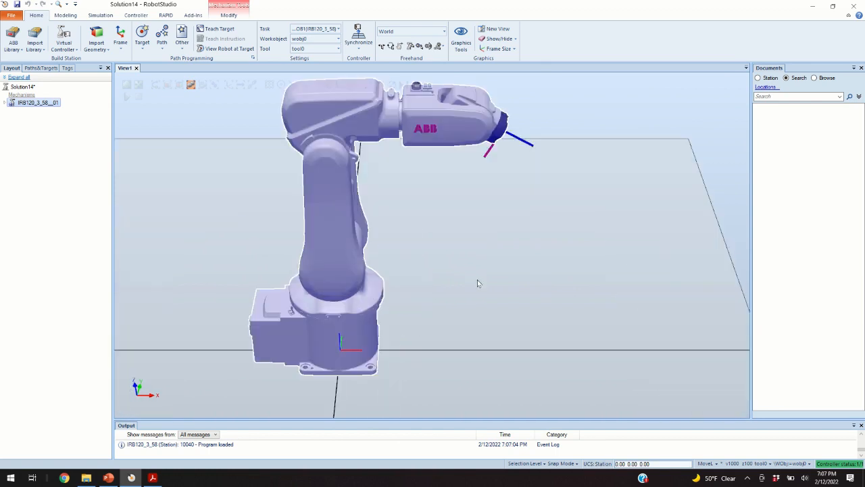
scroll(466, 280, "down", 4)
scroll(454, 285, "up", 2)
scroll(445, 285, "down", 3)
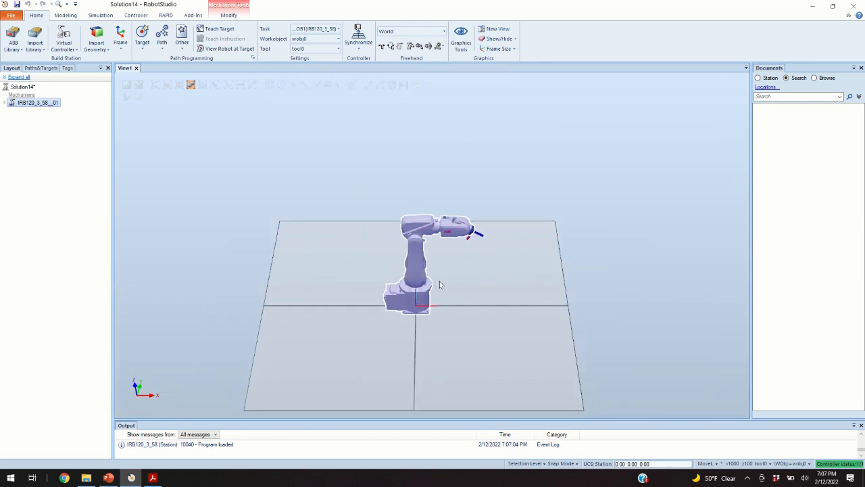
scroll(436, 284, "up", 5)
scroll(433, 284, "down", 5)
scroll(443, 283, "up", 4)
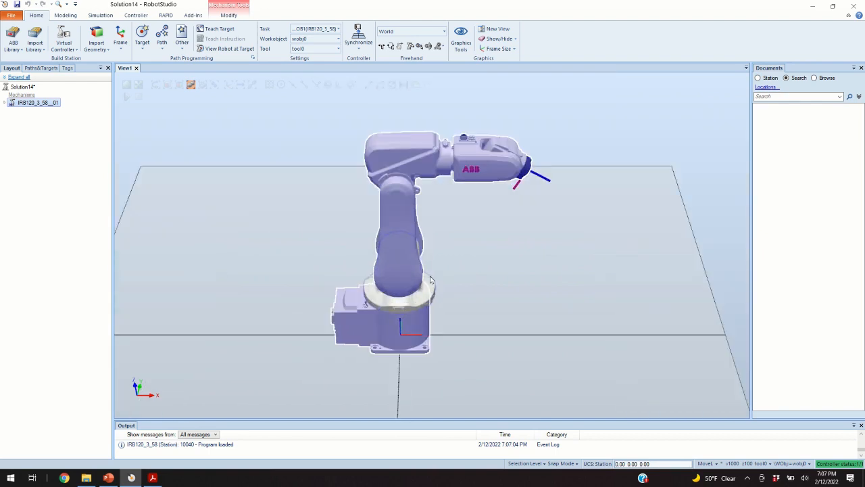
scroll(453, 285, "down", 3)
scroll(466, 283, "up", 4)
scroll(474, 282, "down", 4)
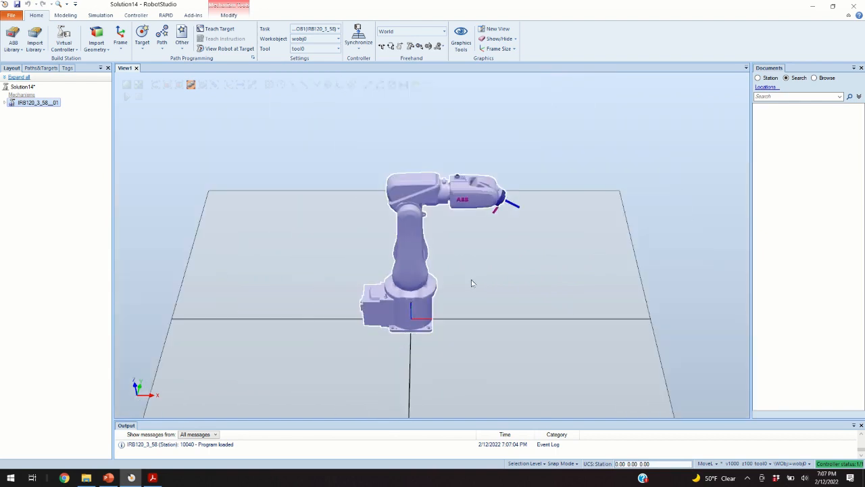
scroll(470, 283, "up", 5)
scroll(471, 284, "down", 3)
scroll(469, 284, "down", 2)
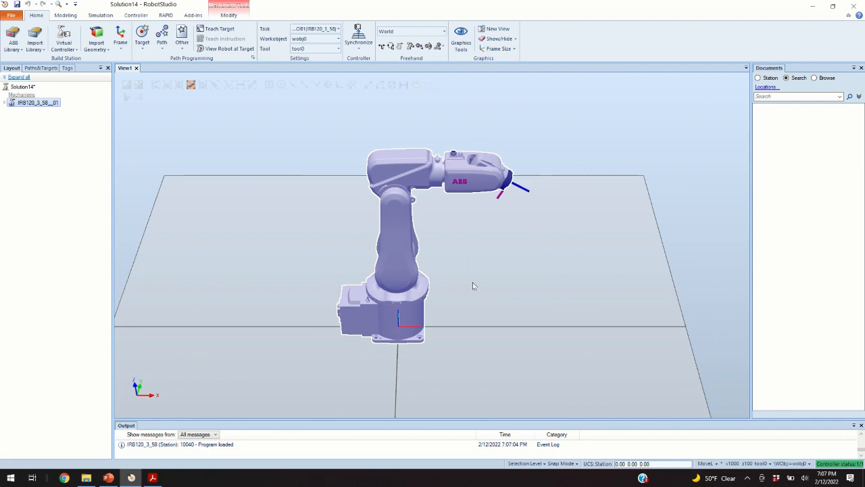
left_click_drag(480, 287, 457, 282, "ctrl+shift")
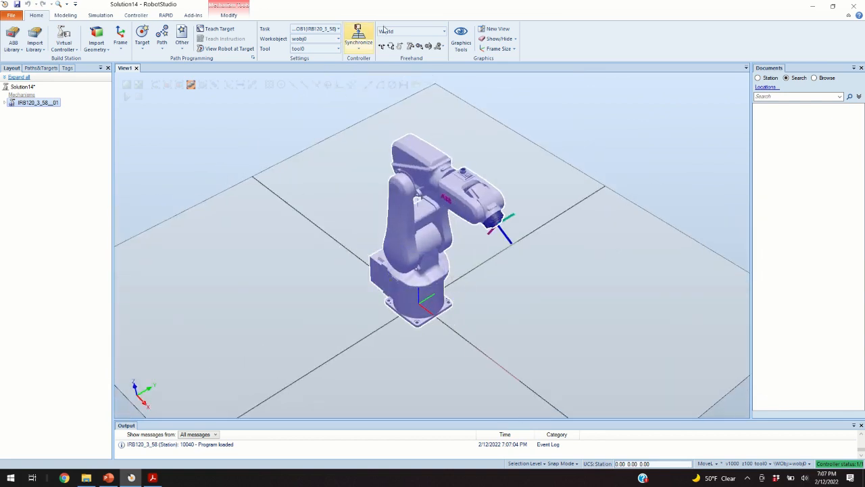
Open the controller's virtual FlexPendant and place it beside the robot so the arm is unobstructed
left_click(65, 15)
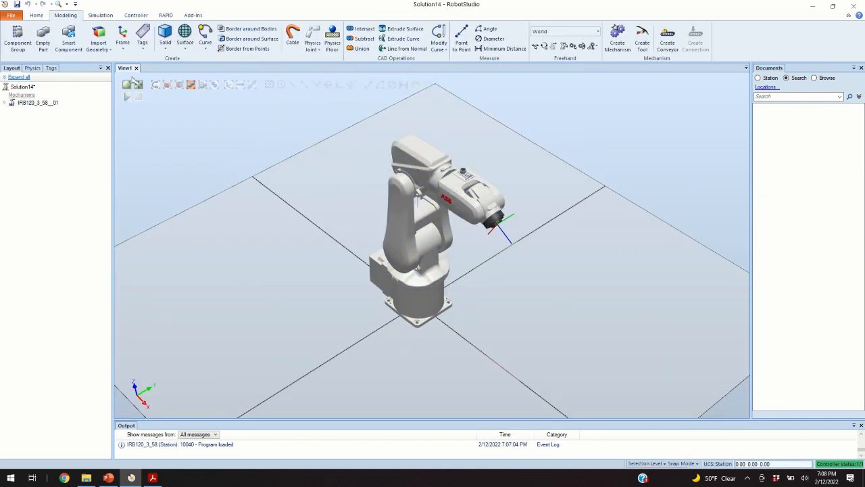
left_click(136, 15)
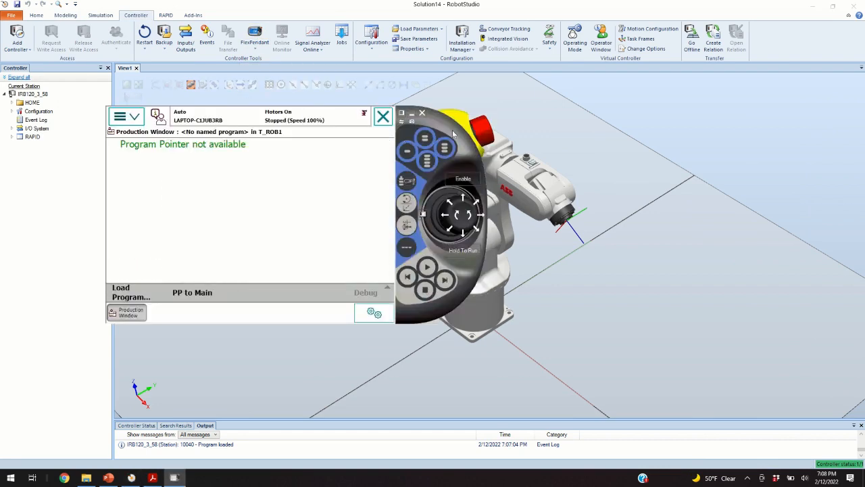
left_click_drag(453, 134, 346, 175)
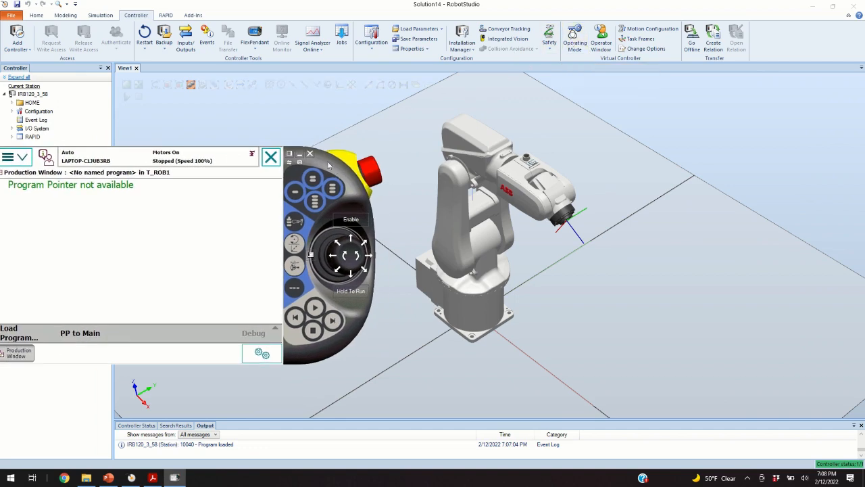
left_click_drag(335, 168, 359, 204)
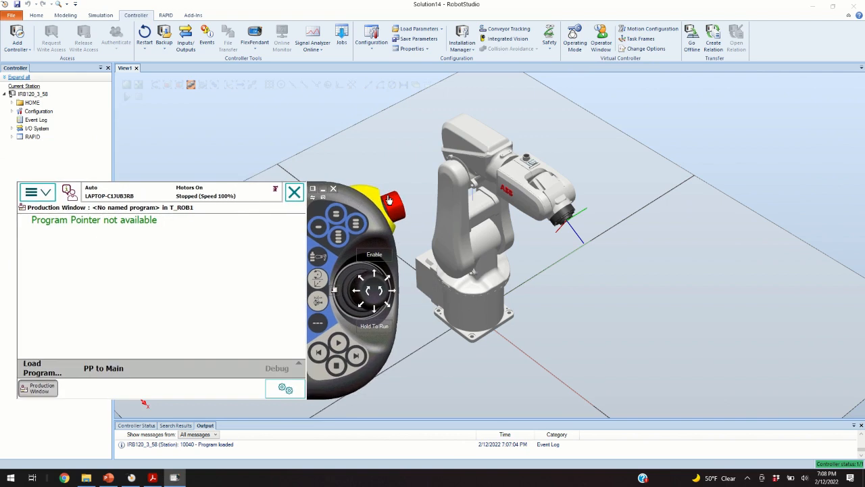
Switch the virtual controller's operating mode to Manual and enable the device
left_click(581, 47)
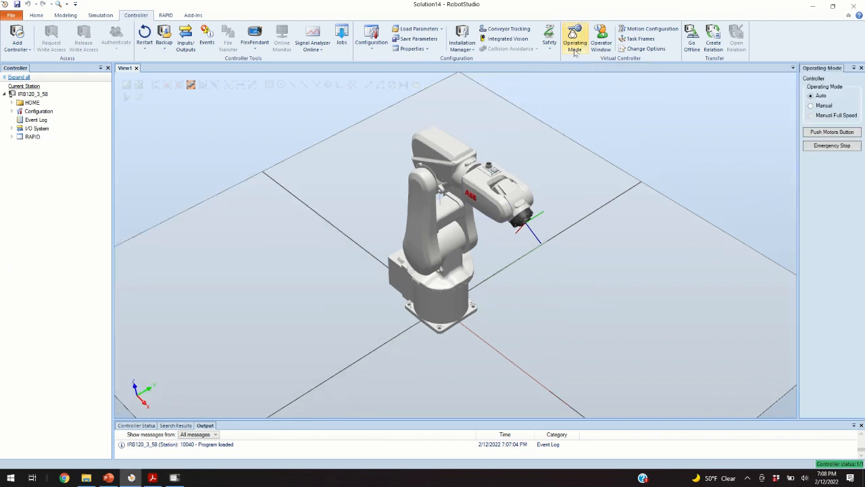
left_click(811, 106)
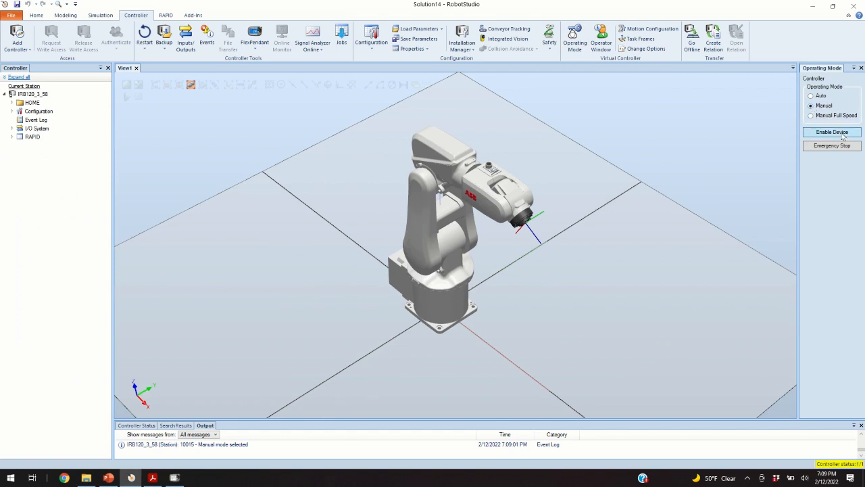
left_click(837, 136)
Bring the virtual FlexPendant back to the front and open its Jogging view
left_click(173, 477)
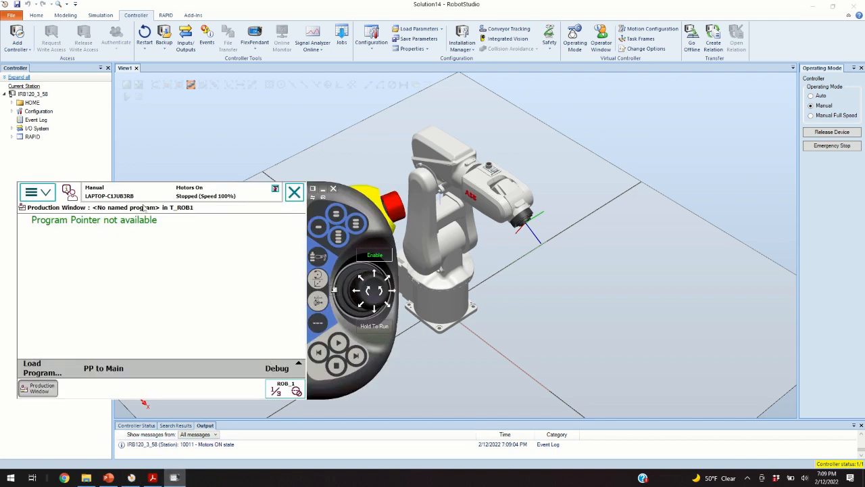
left_click(36, 195)
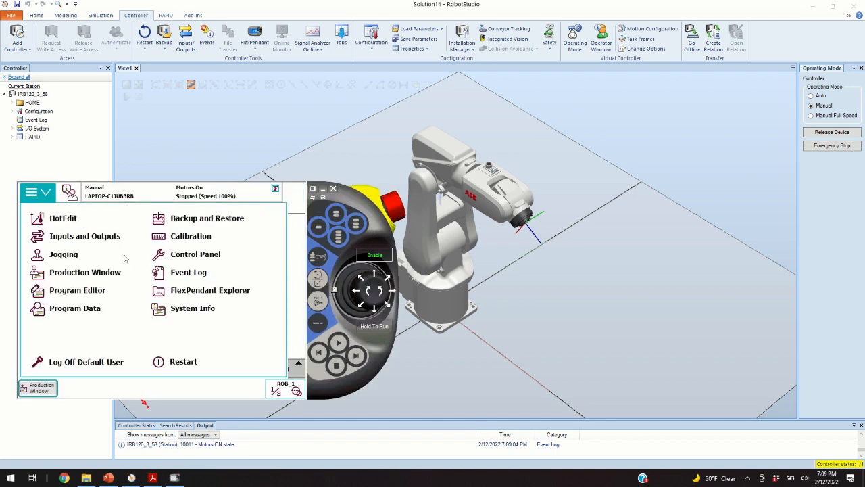
left_click(63, 255)
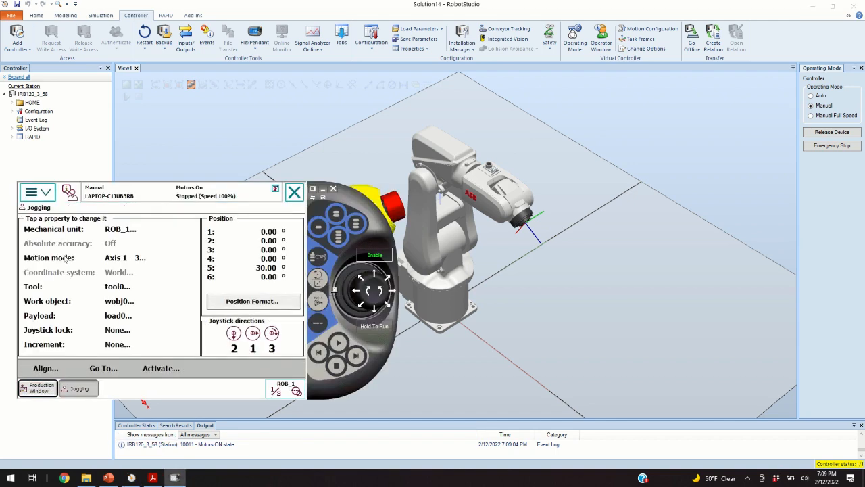
left_click(49, 197)
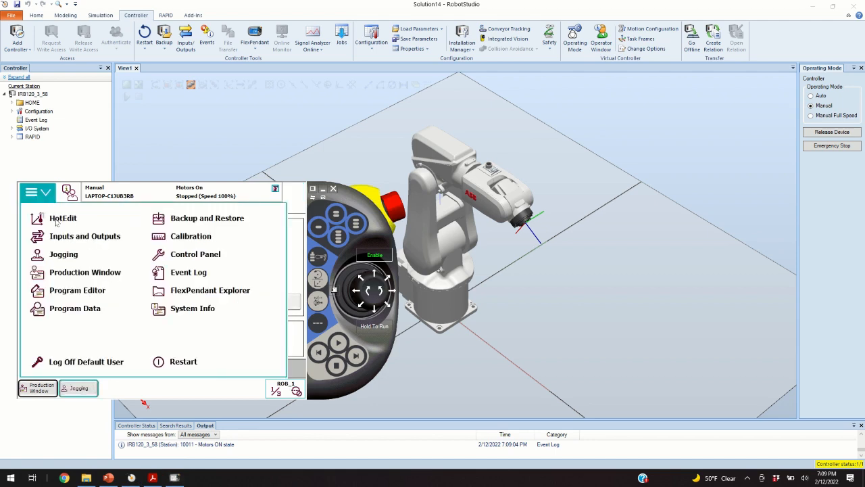
left_click(64, 255)
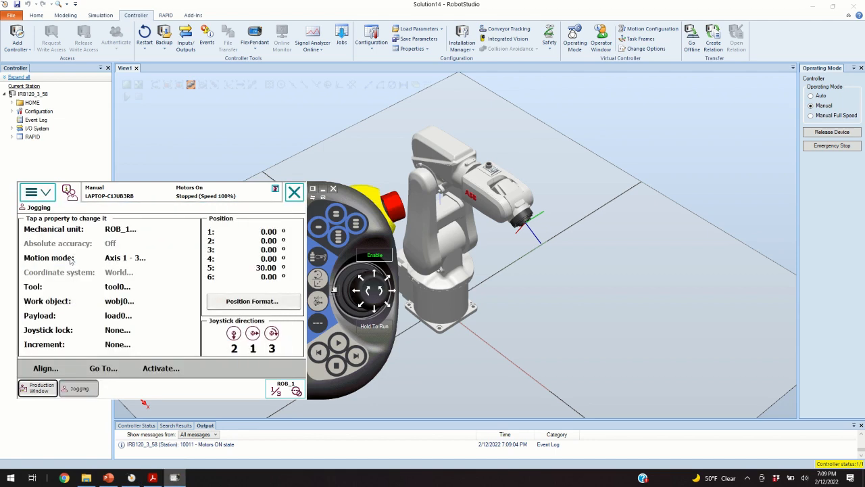
Jog axis 1 of the robot to about 12.7° with the FlexPendant joystick, keeping the pendant clear of the arm
left_click_drag(350, 213, 261, 229)
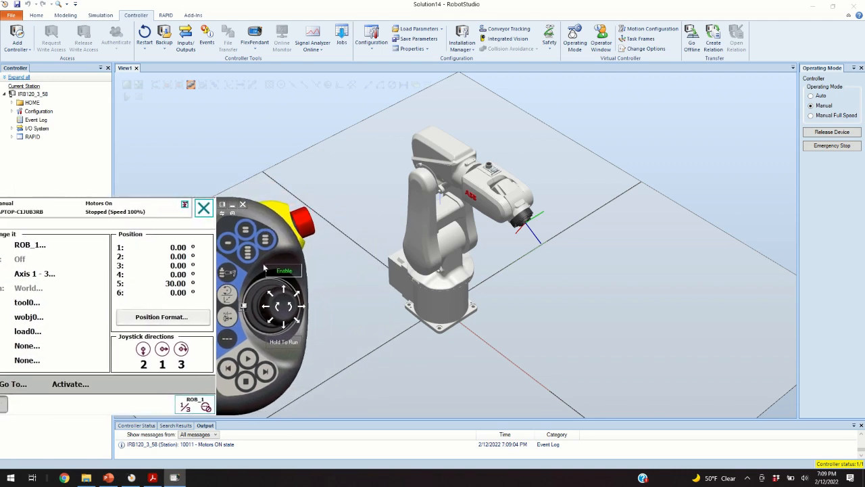
left_click(302, 308)
left_click_drag(302, 309, 278, 307)
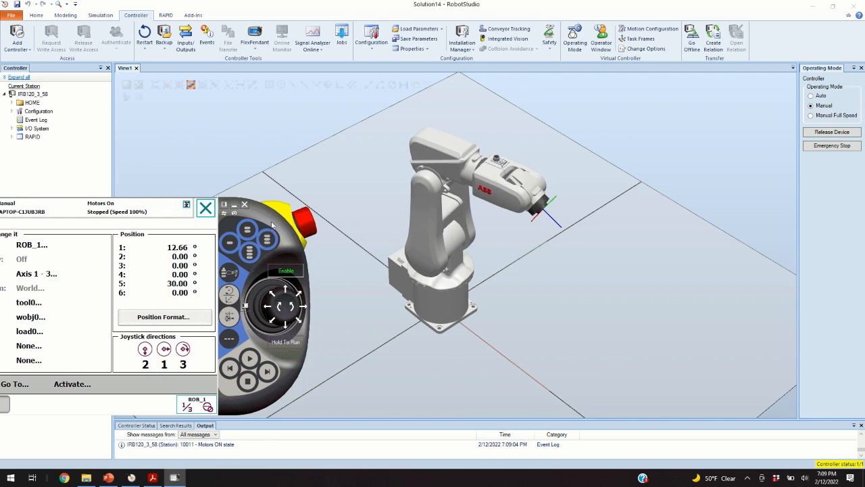
Reposition the virtual FlexPendant so its full Jogging screen shows beside the robot arm
left_click_drag(273, 228, 343, 182)
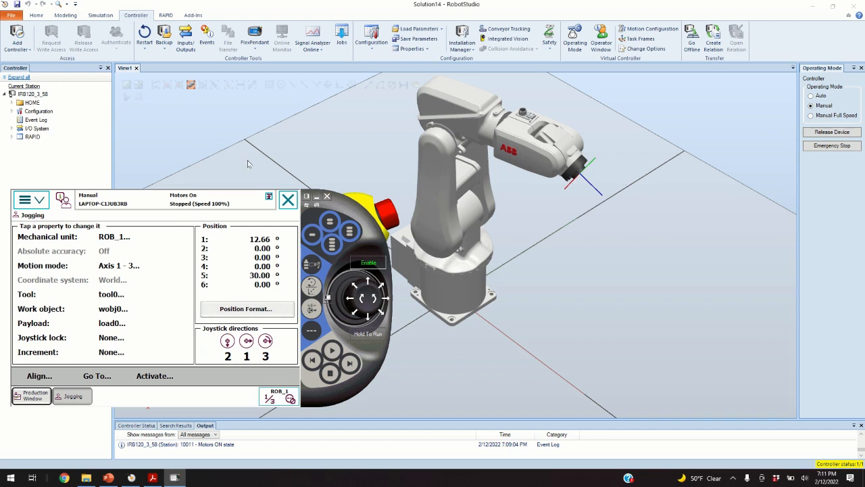
scroll(490, 169, "up", 2)
scroll(500, 166, "down", 4)
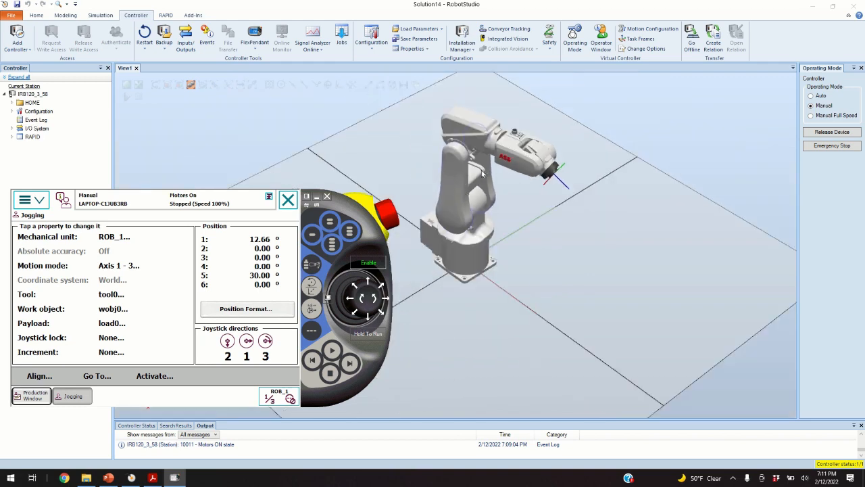
scroll(467, 169, "up", 4)
scroll(456, 166, "down", 4)
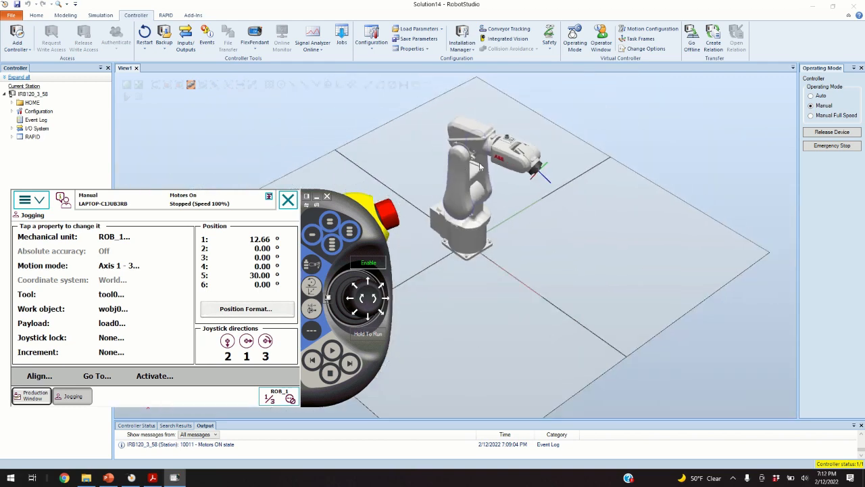
scroll(477, 167, "up", 5)
scroll(476, 166, "up", 1)
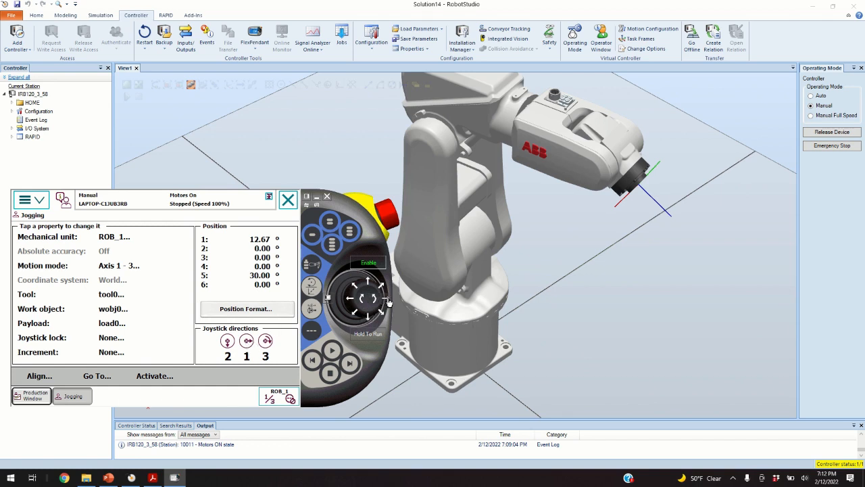
Jog axis 1 of the robot back to 0° with the FlexPendant joystick
left_click_drag(389, 302, 346, 302)
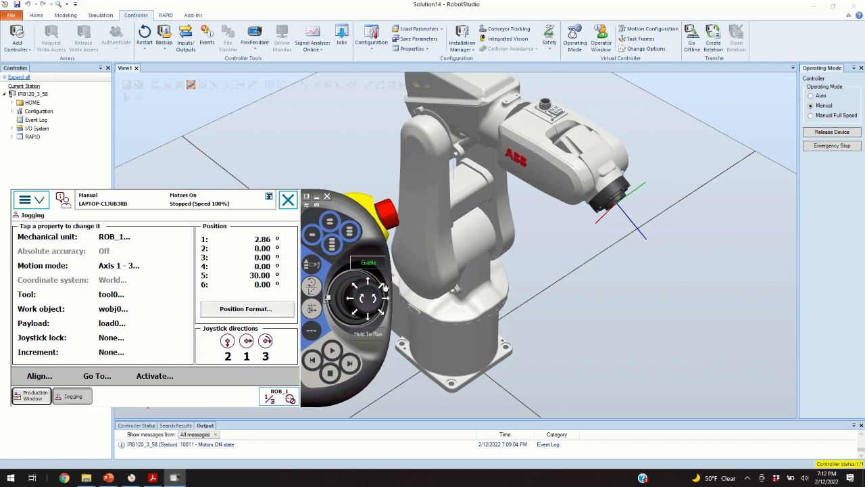
left_click_drag(349, 302, 385, 303)
left_click(385, 304)
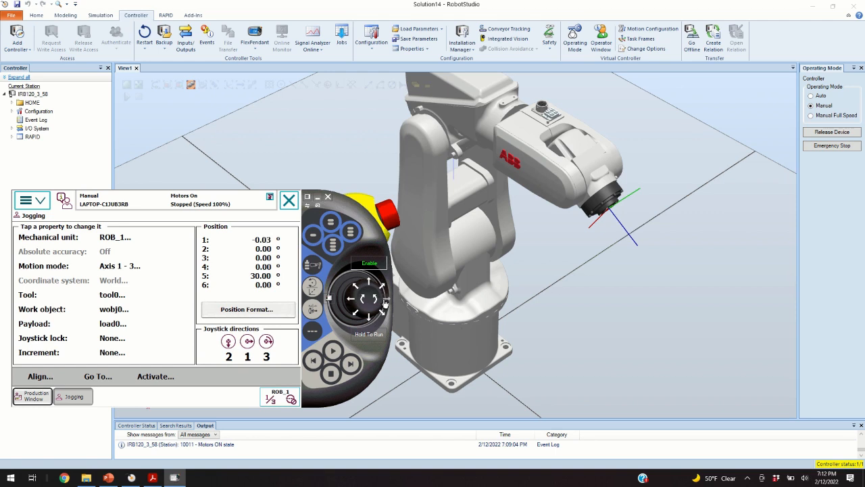
left_click(384, 303)
left_click(390, 307)
Switch the FlexPendant's jogging motion mode to Axis 4 - 6
left_click(314, 310)
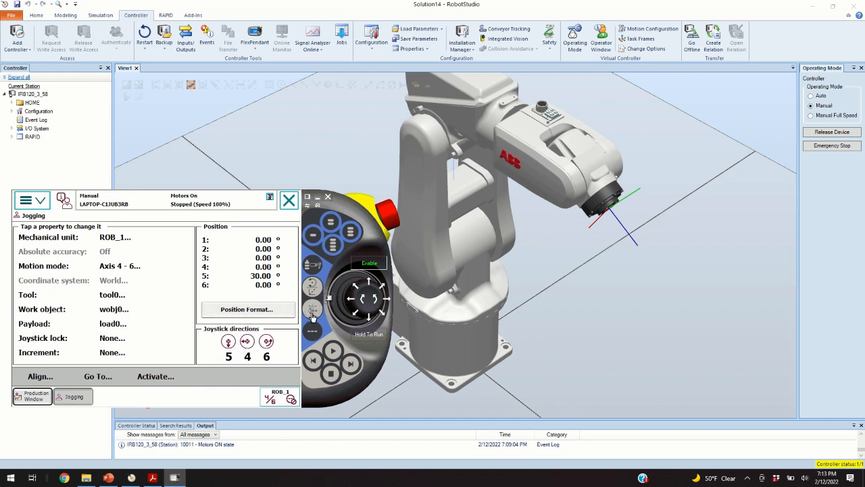
left_click(313, 314)
left_click(313, 313)
left_click(313, 313)
left_click(313, 312)
Jog axis 5 of the robot to about 0° with the FlexPendant joystick
left_click(369, 320)
left_click_drag(369, 320, 369, 287)
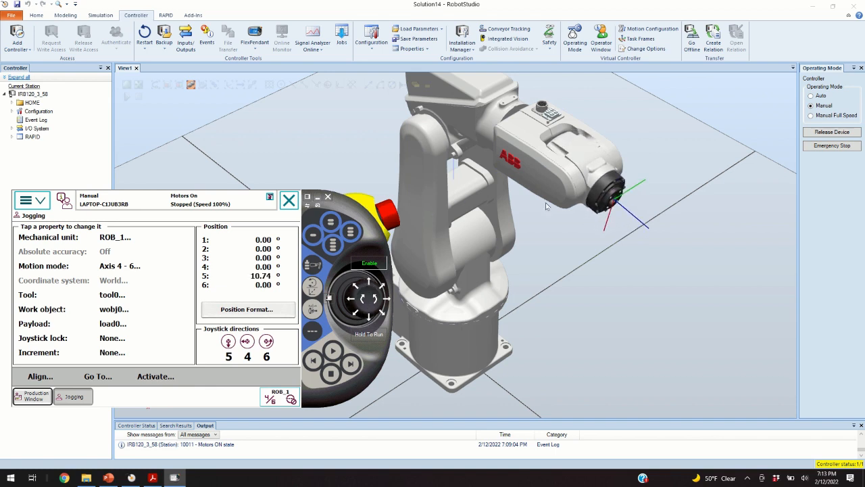
mouse_move(371, 283)
left_mouse_down()
mouse_move(370, 318)
mouse_move(367, 296)
left_mouse_up()
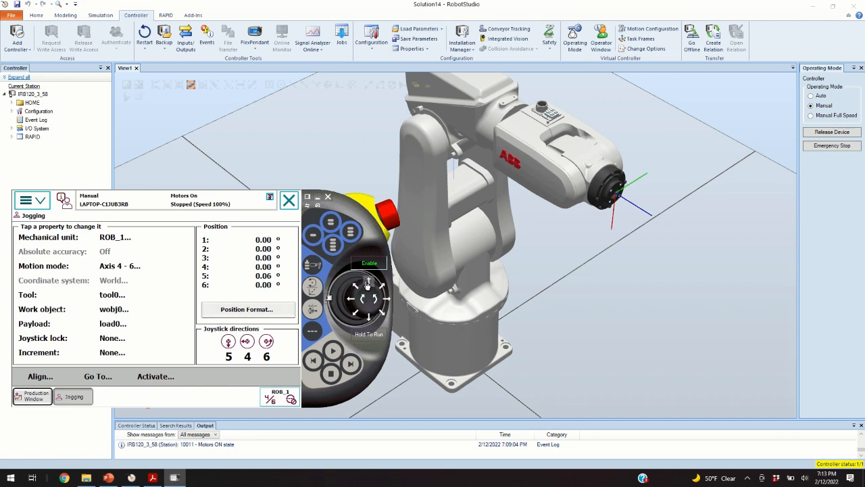
left_click(367, 282)
left_click(367, 283)
left_click(367, 281)
left_click(368, 285)
left_click(366, 314)
Create a solid cone with its base center at X 250 mm, radius 25 mm and height 150 mm
left_click(40, 15)
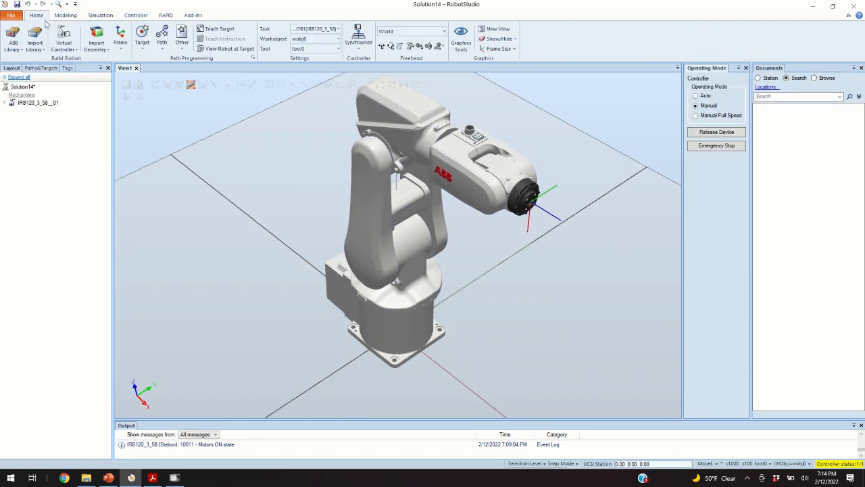
left_click(69, 17)
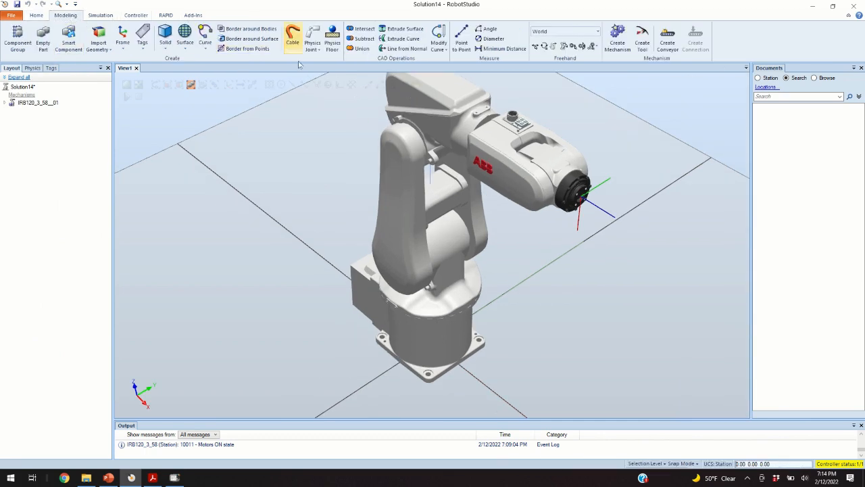
left_click(168, 53)
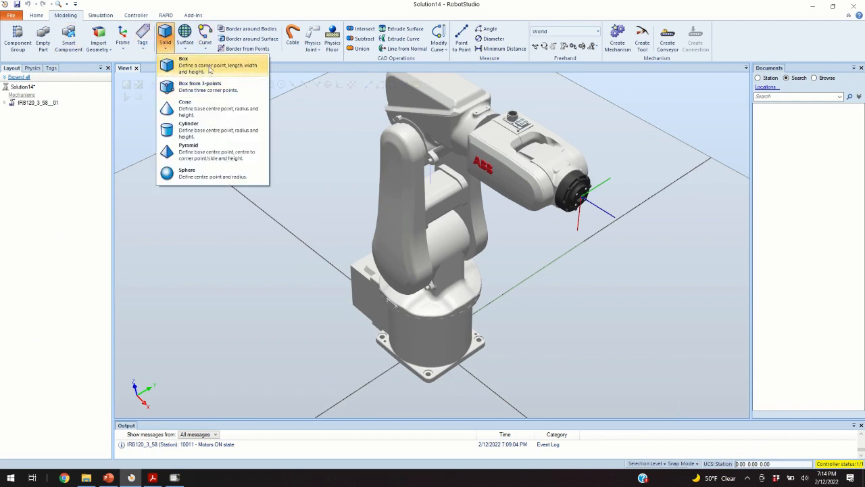
left_click(213, 116)
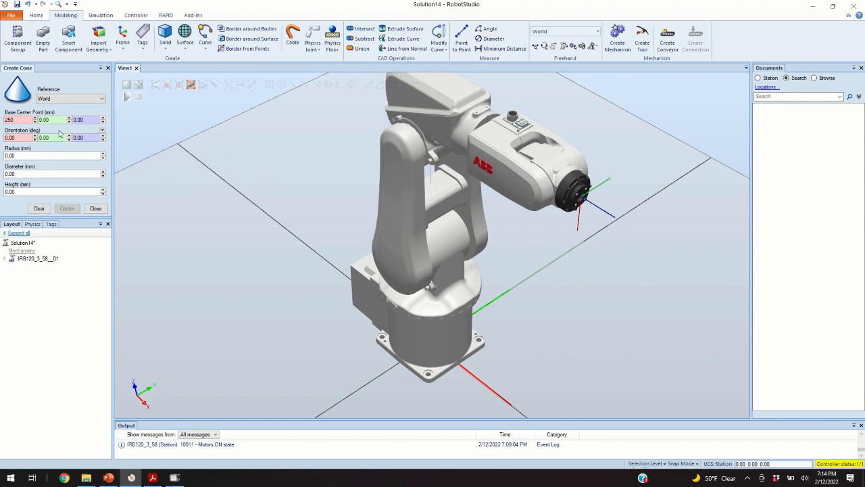
left_click(25, 155)
type("25")
left_click(34, 192)
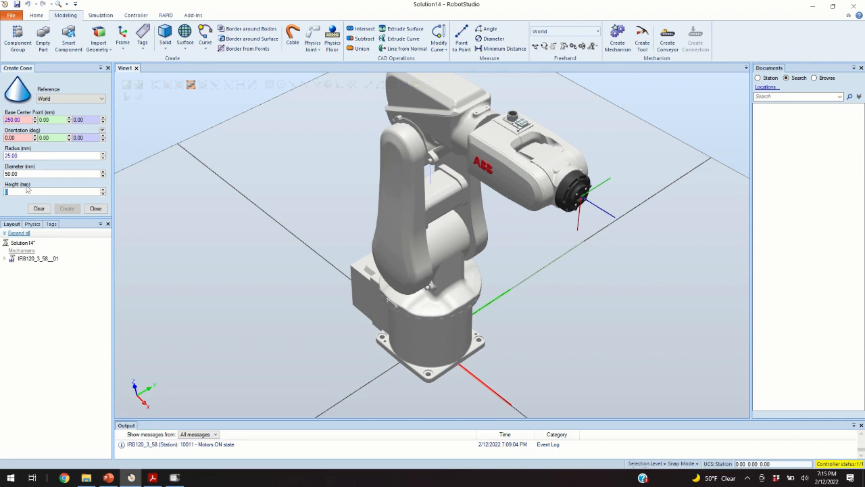
type("150")
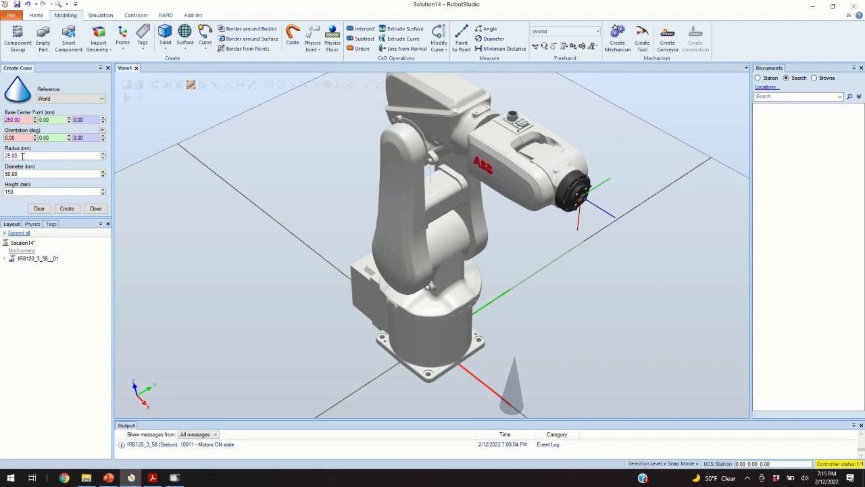
left_click(66, 208)
Examine the new cone's size and placement in front of the robot base
scroll(524, 317, "down", 2)
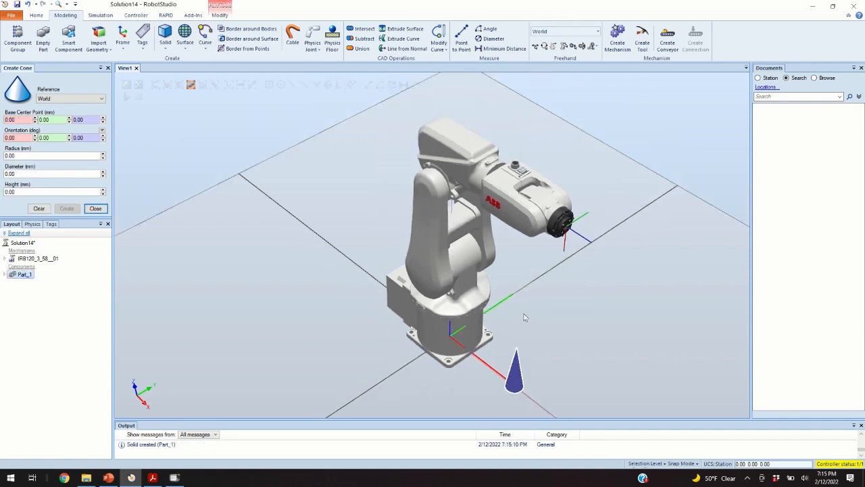
scroll(525, 335, "down", 2)
scroll(531, 343, "up", 2)
scroll(539, 361, "down", 2)
scroll(543, 392, "up", 2)
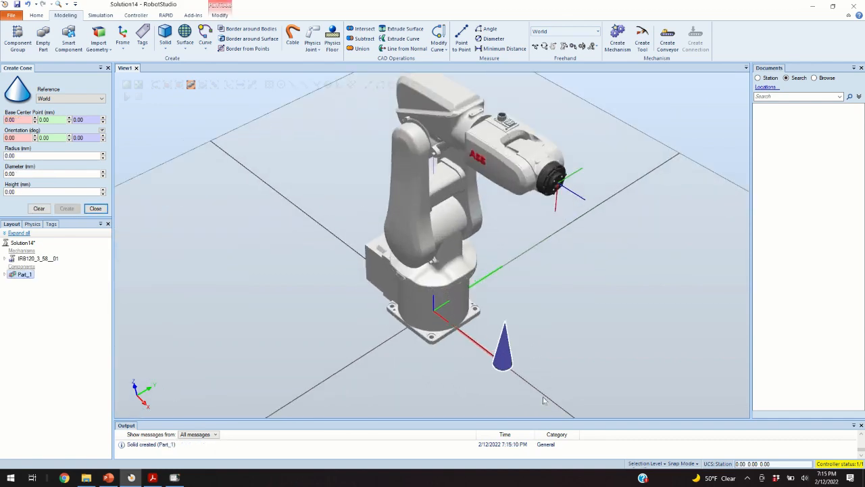
scroll(544, 388, "down", 2)
scroll(548, 394, "up", 3)
scroll(529, 383, "up", 2)
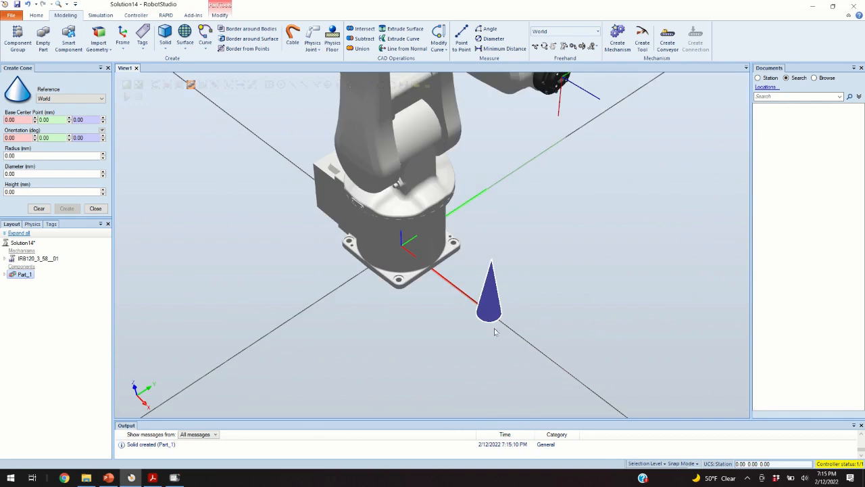
scroll(494, 331, "up", 2)
scroll(488, 316, "up", 1)
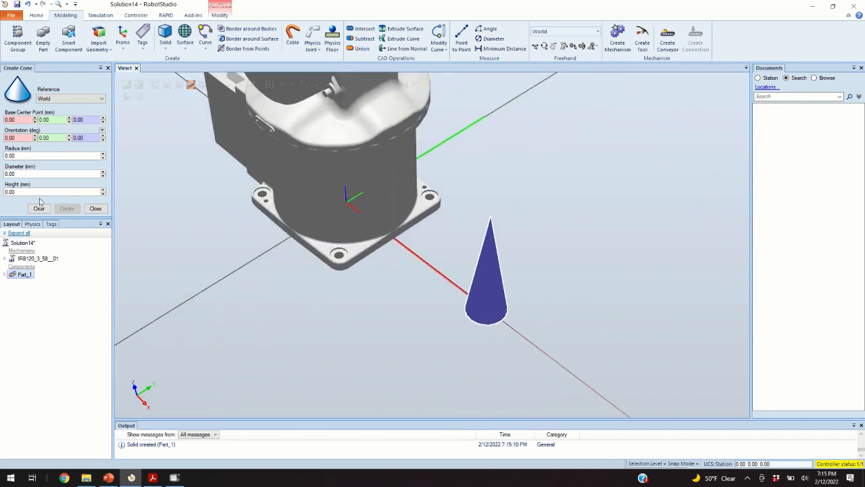
Close the cone creation form and expand the cone's part in the layout tree
left_click(96, 209)
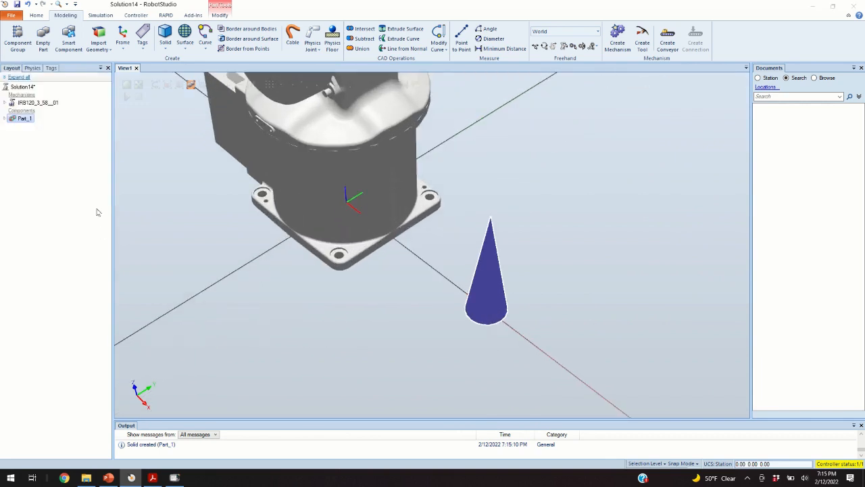
left_click(5, 119)
right_click(25, 119)
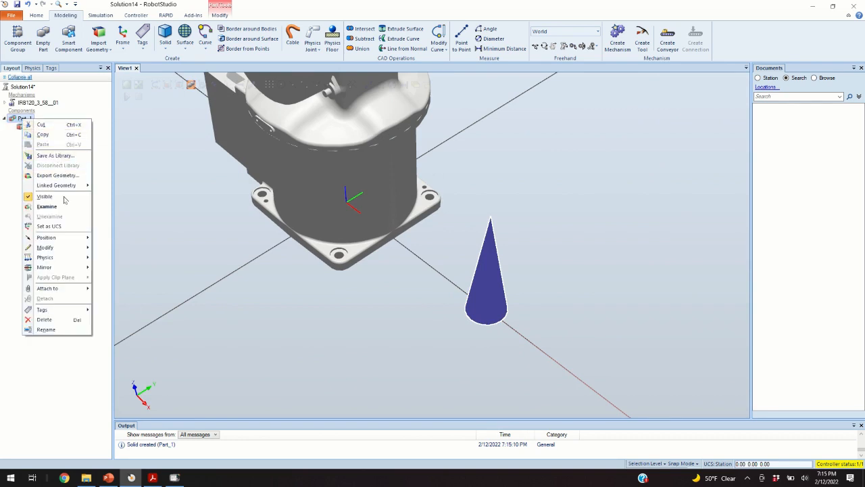
mouse_move(71, 239)
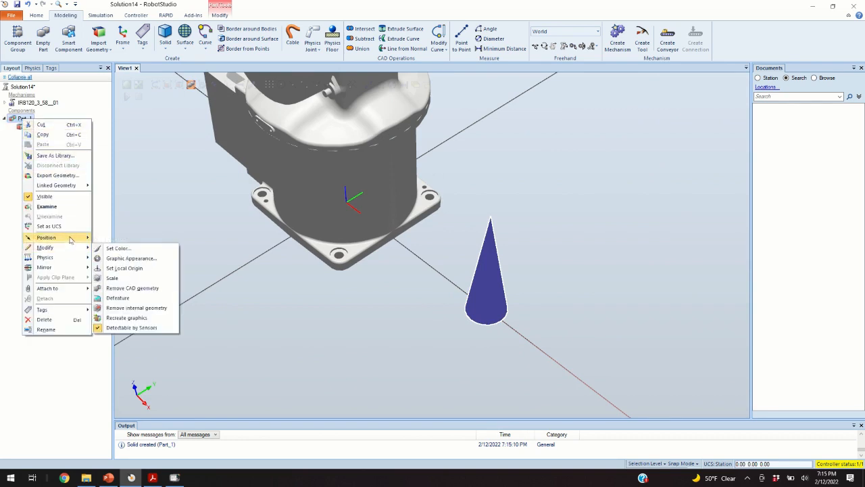
mouse_move(74, 260)
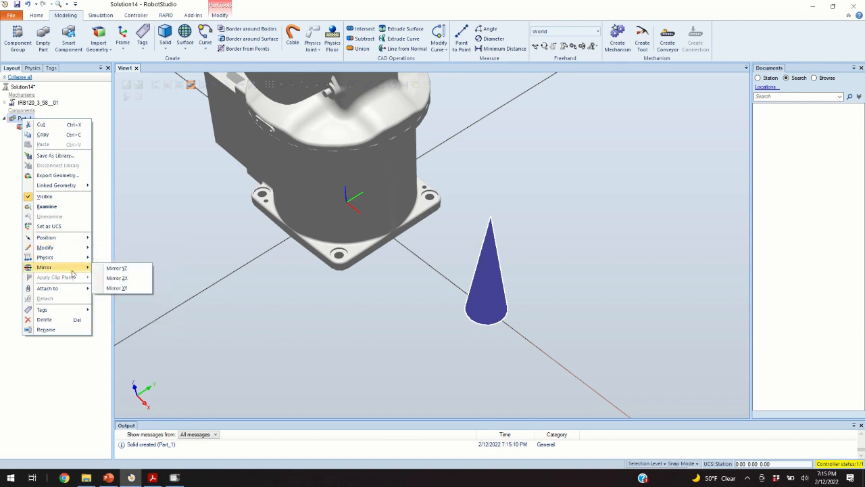
mouse_move(31, 288)
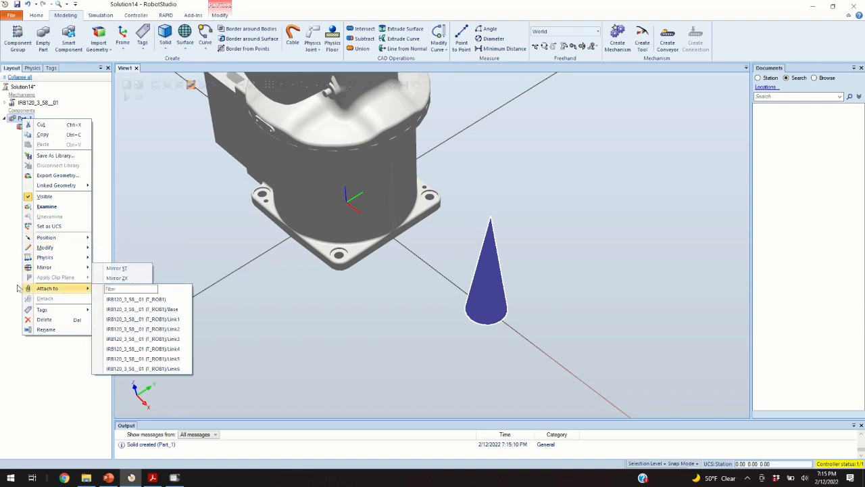
left_click(10, 249)
Set the color of the cone's body to red and clear the selection
left_click(31, 128)
right_click(34, 130)
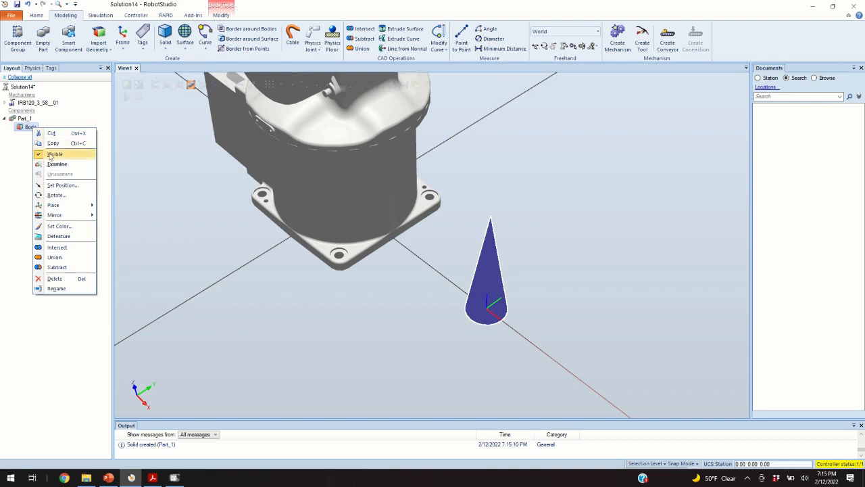
left_click(76, 226)
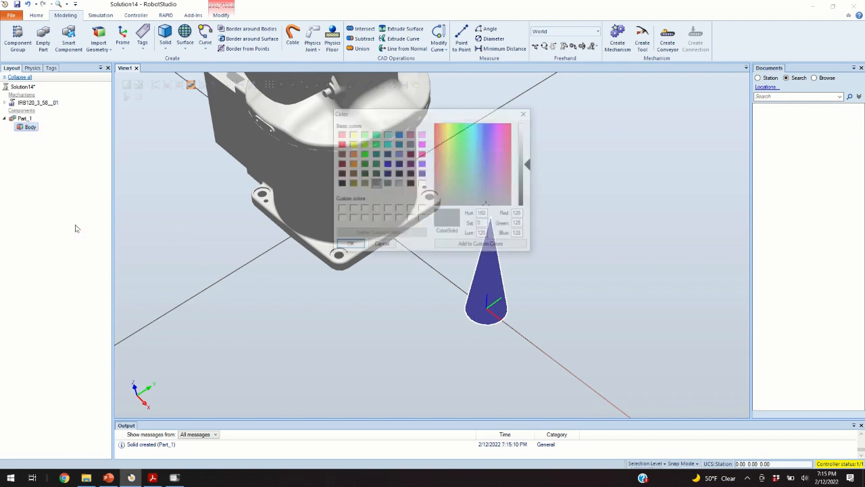
left_click(341, 145)
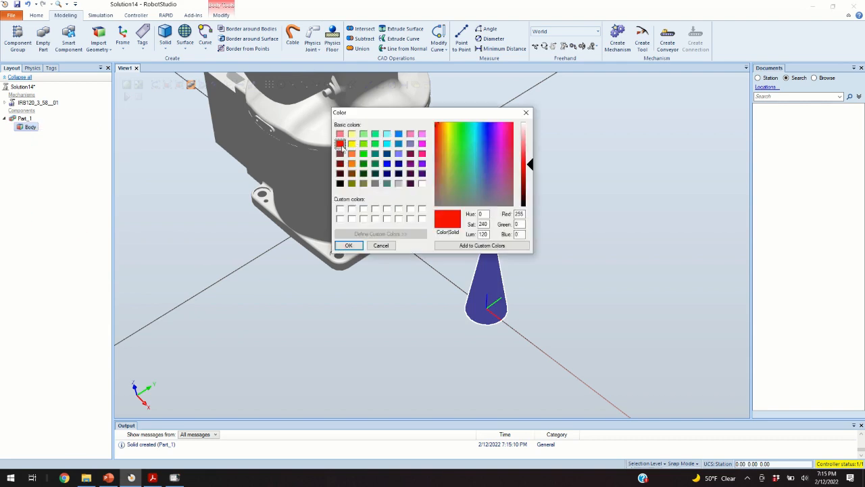
left_click(348, 246)
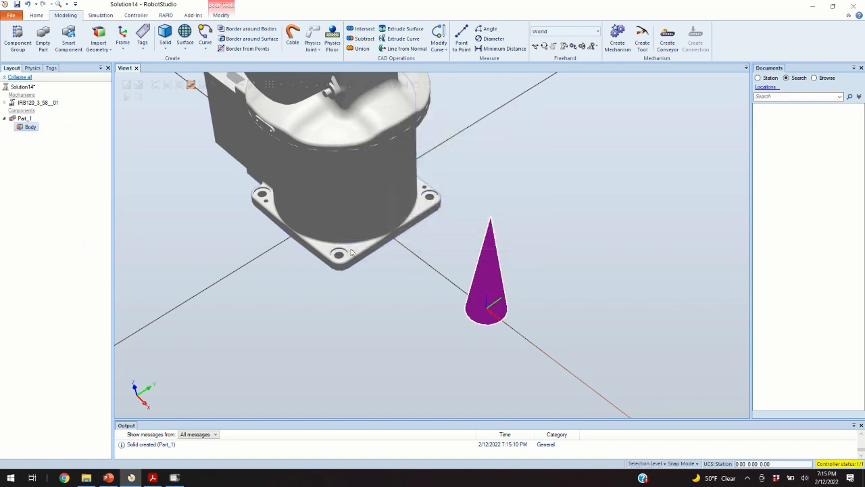
scroll(473, 250, "down", 3)
left_click(444, 278)
scroll(415, 278, "down", 5)
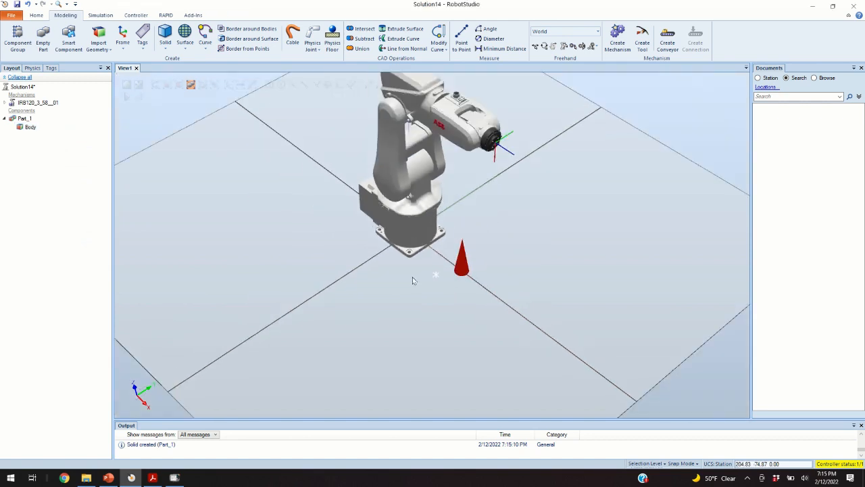
Examine the red cone's position relative to the robot's flange
scroll(443, 264, "up", 5)
scroll(445, 256, "down", 4)
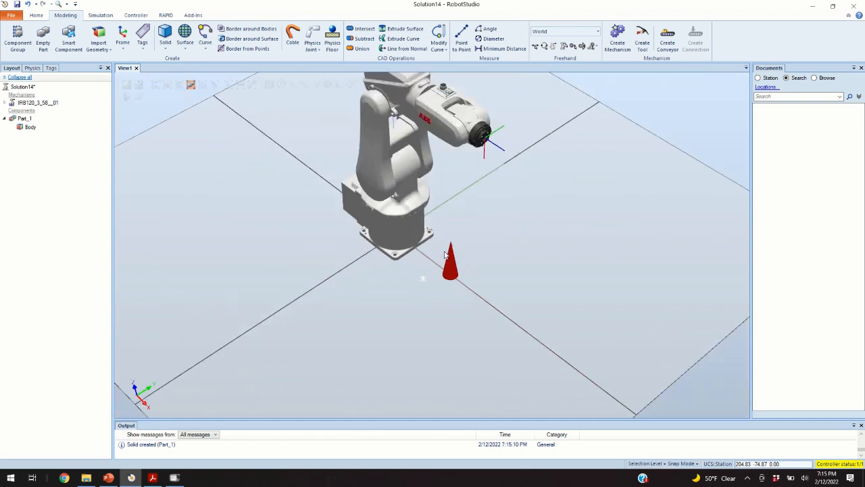
scroll(445, 258, "up", 5)
scroll(442, 258, "down", 4)
scroll(443, 254, "up", 4)
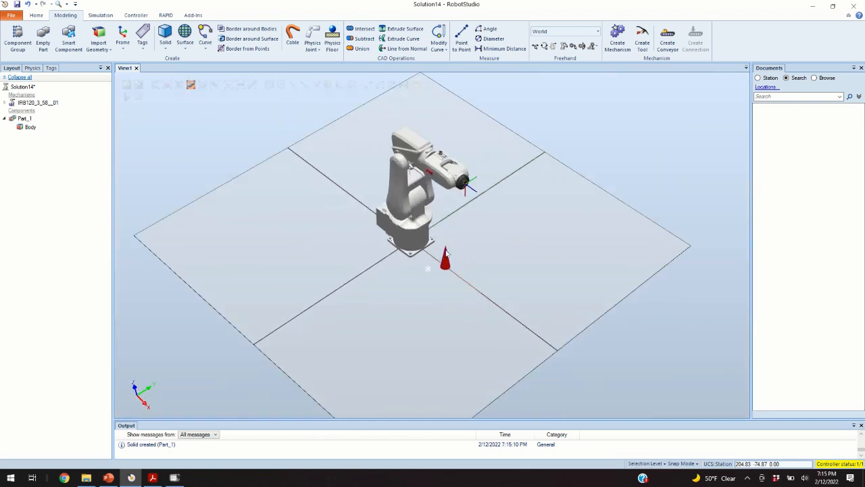
scroll(447, 240, "up", 2)
scroll(449, 238, "down", 4)
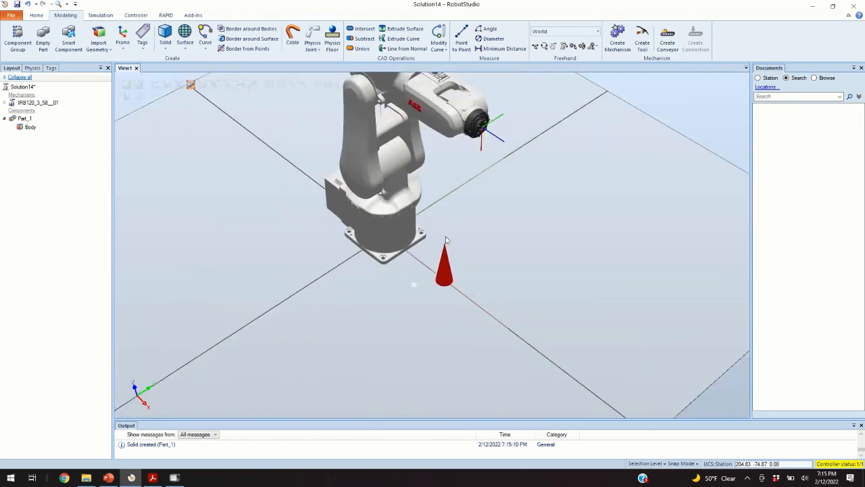
scroll(449, 244, "up", 5)
scroll(448, 245, "down", 4)
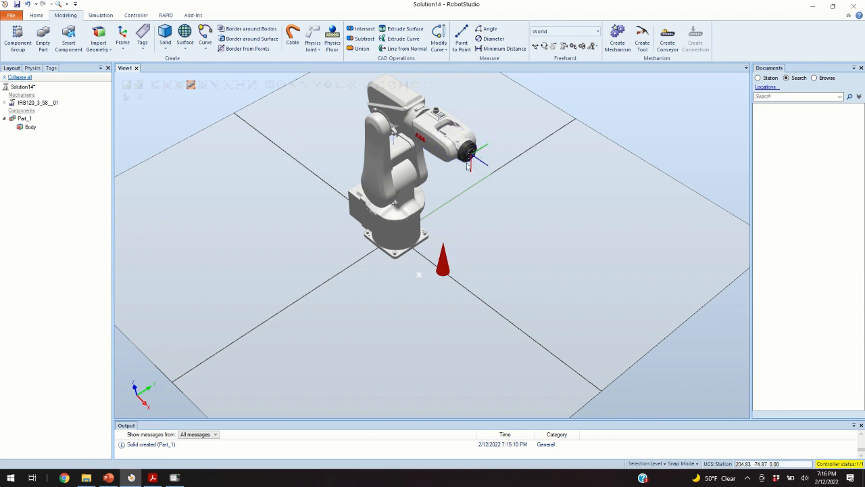
left_click(24, 118)
right_click(28, 120)
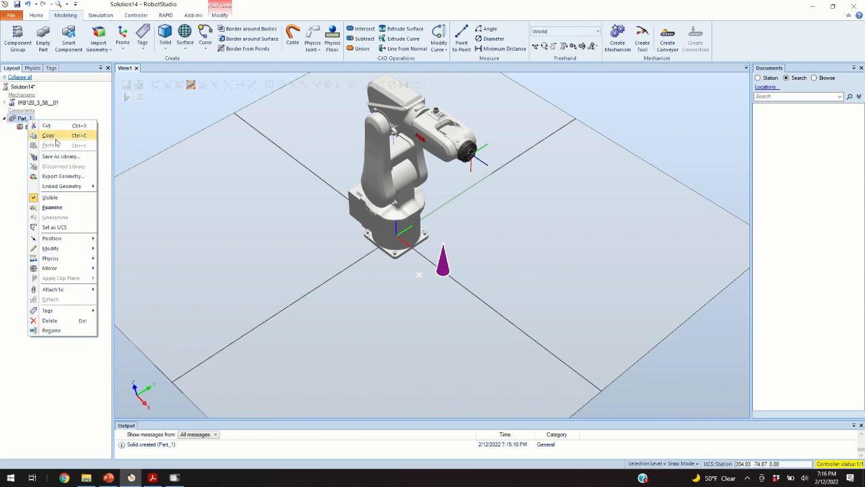
mouse_move(63, 292)
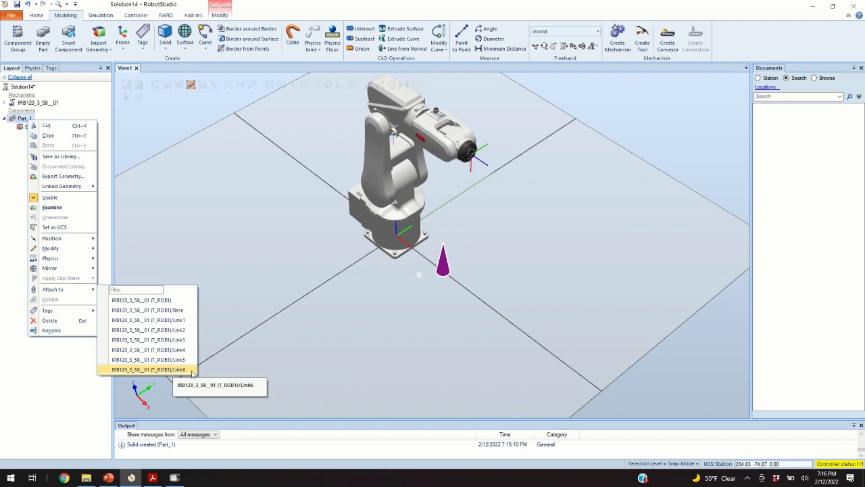
left_click(170, 371)
scroll(477, 165, "up", 3)
scroll(477, 164, "up", 5)
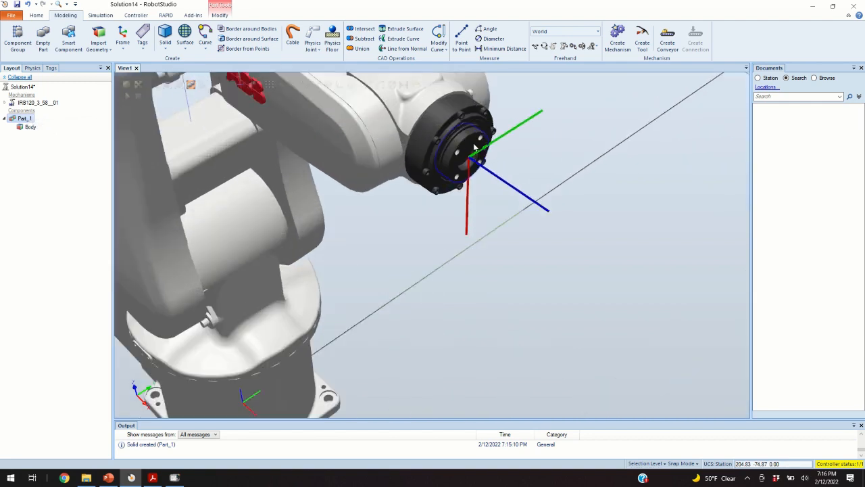
scroll(468, 143, "down", 8)
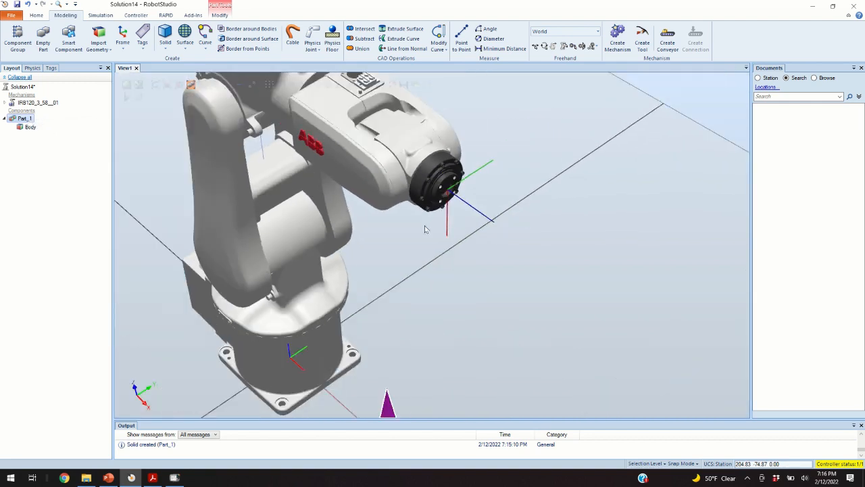
Attach the cone part Part_1 to the robot's Link6 and accept updating its position
right_click(25, 118)
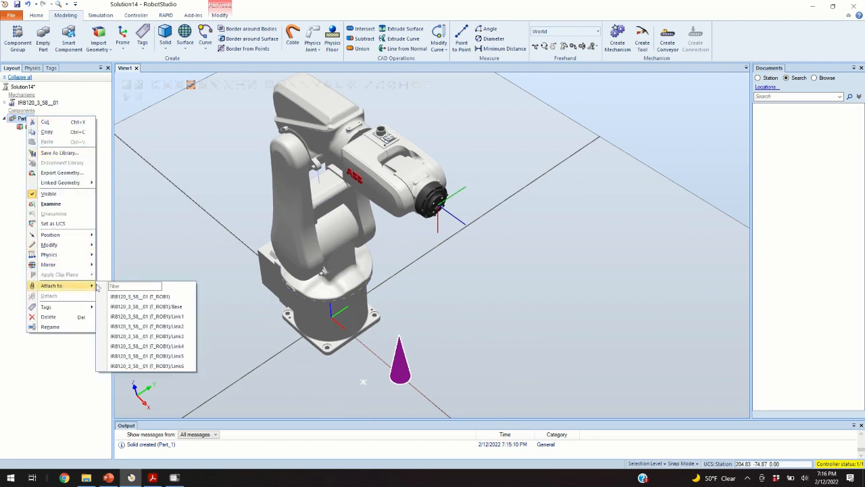
left_click(156, 366)
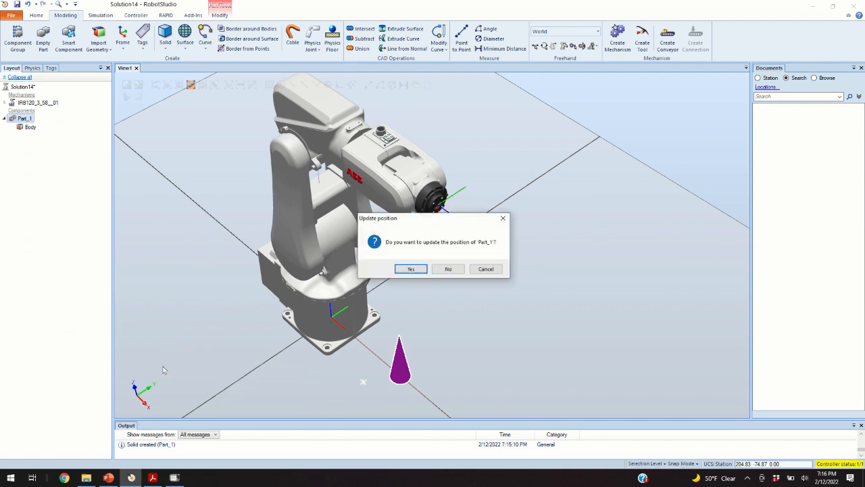
left_click(411, 269)
scroll(385, 233, "down", 3)
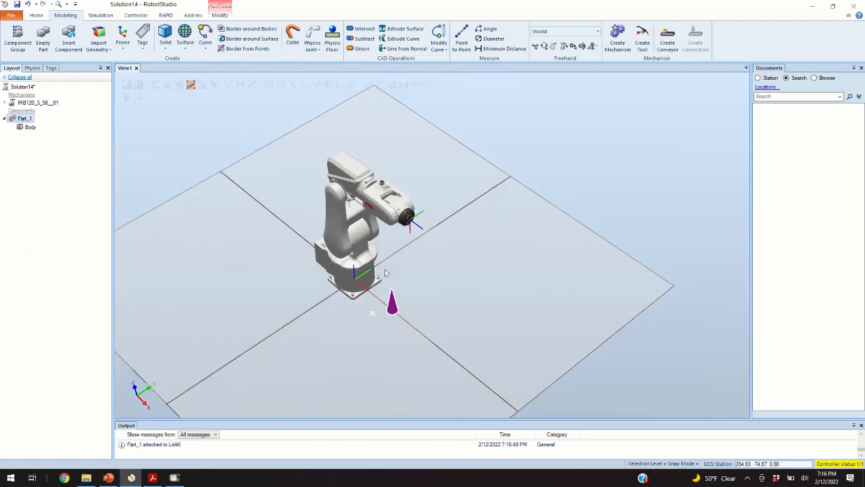
scroll(379, 304, "up", 5)
scroll(379, 304, "down", 2)
scroll(417, 262, "down", 1)
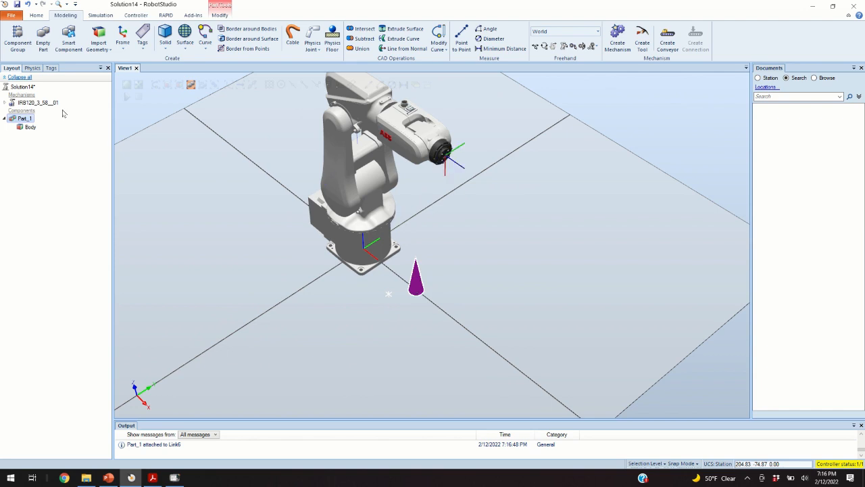
Start setting the cone's position in the World reference and set its Y orientation to 90 degrees
right_click(27, 119)
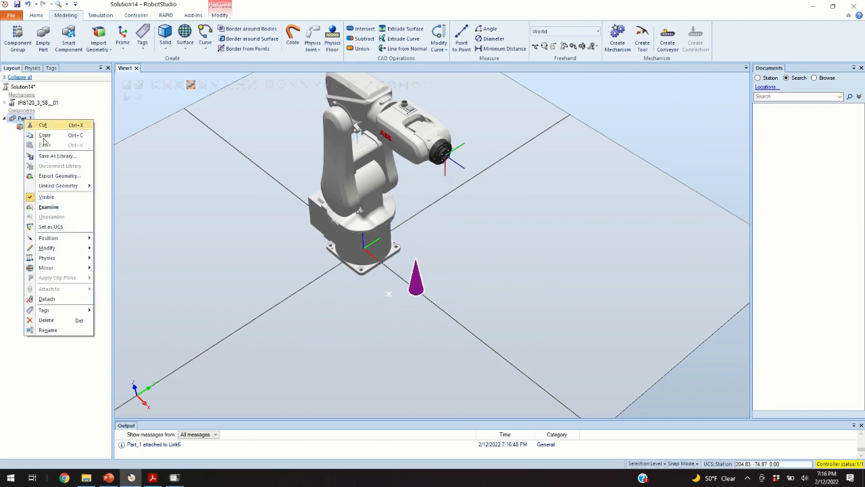
mouse_move(68, 241)
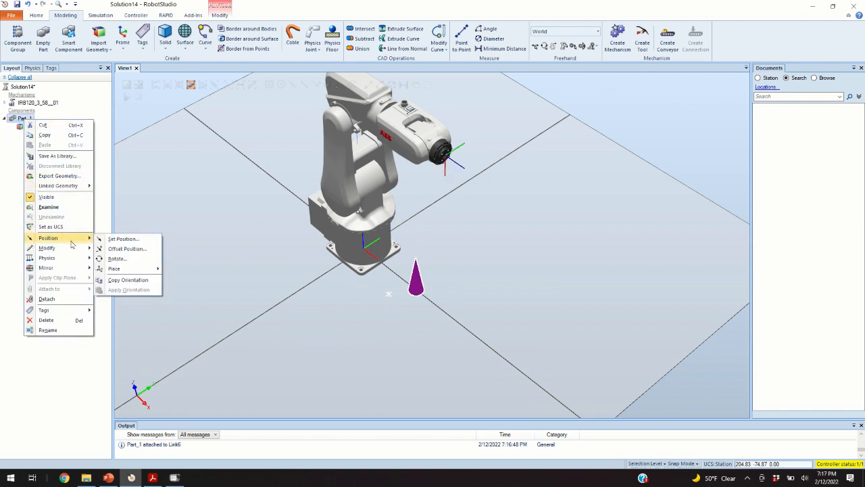
left_click(123, 241)
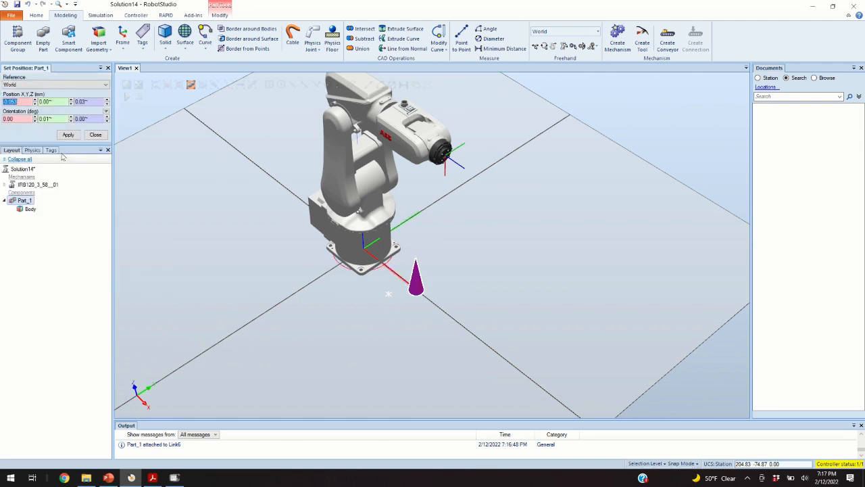
left_click(62, 119)
left_click_drag(64, 119, 36, 119)
type("90")
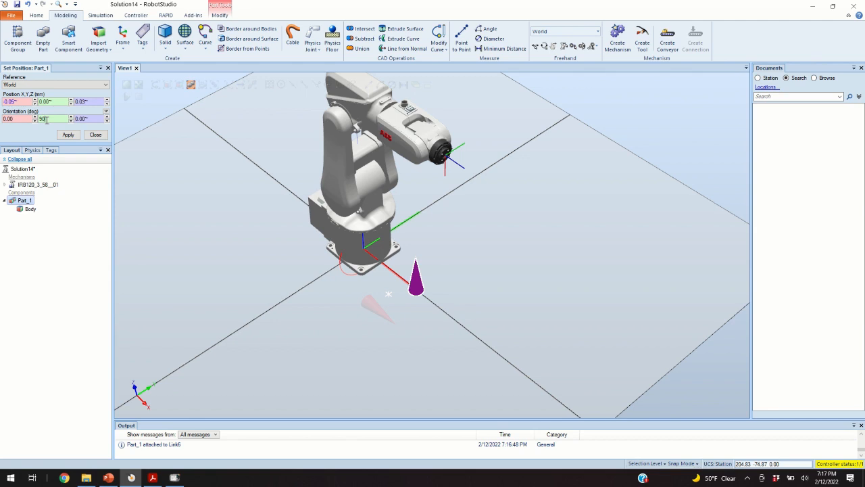
Set the cone's World position to X 367, Y 0, Z 879 mm and apply the placement
left_click(24, 101)
left_click_drag(23, 101, 2, 100)
type("367")
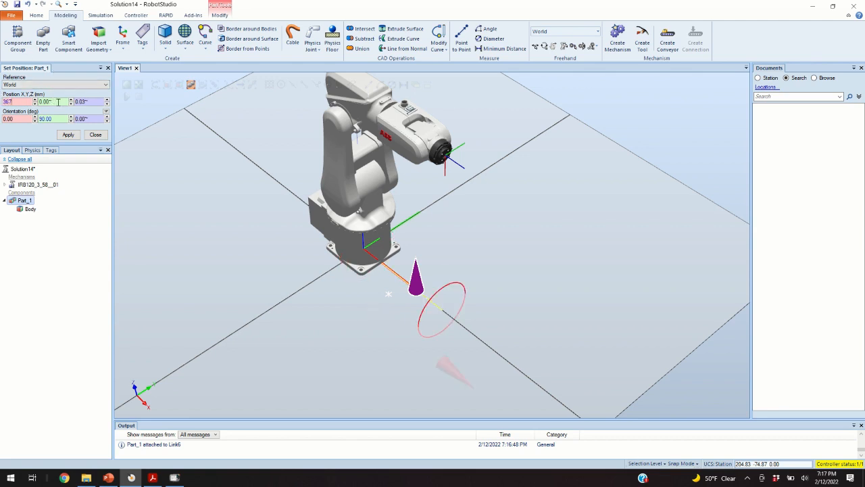
key("Tab")
type("0")
double_click(93, 101)
type("879")
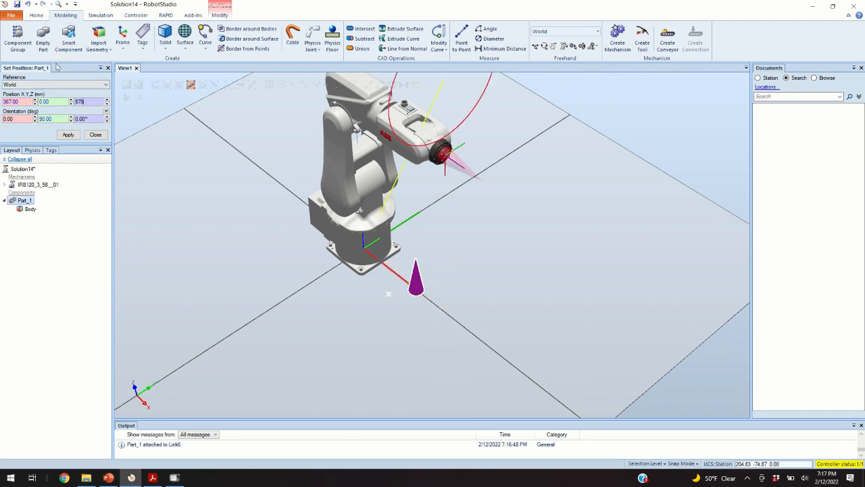
left_click(68, 134)
Examine how the cone's base fits on the robot's flange and close the position form
scroll(475, 194, "up", 10)
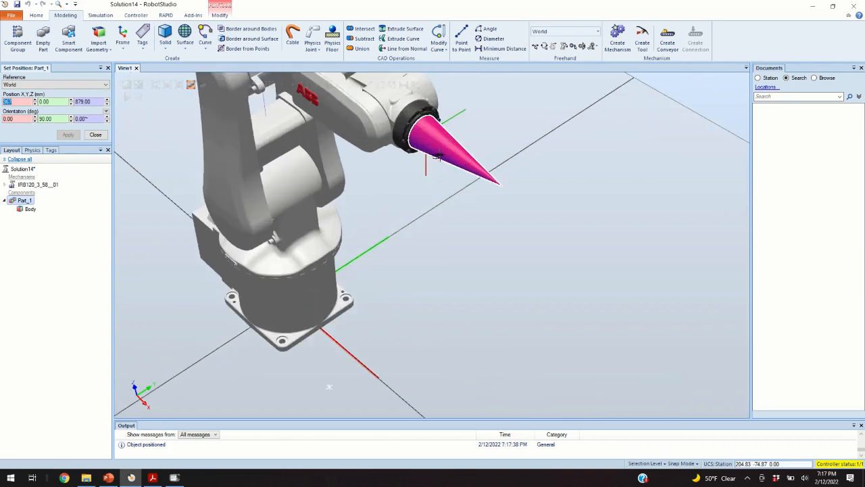
scroll(418, 116, "down", 8)
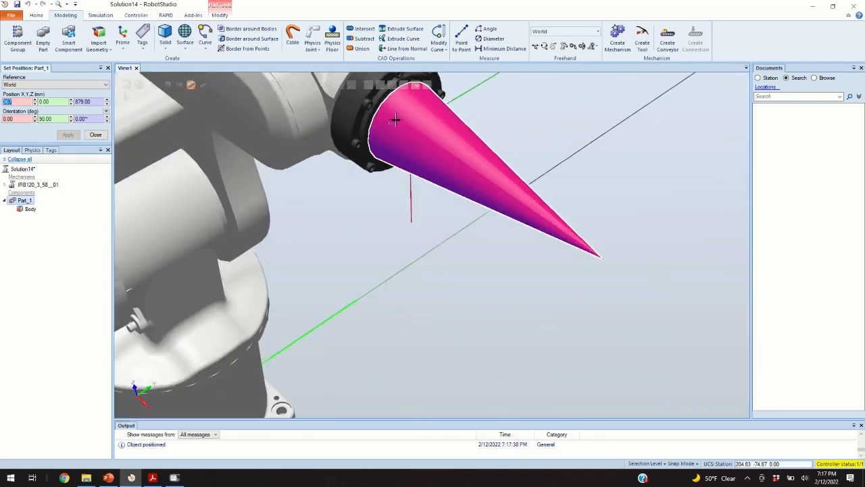
scroll(362, 108, "up", 7)
scroll(362, 108, "down", 8)
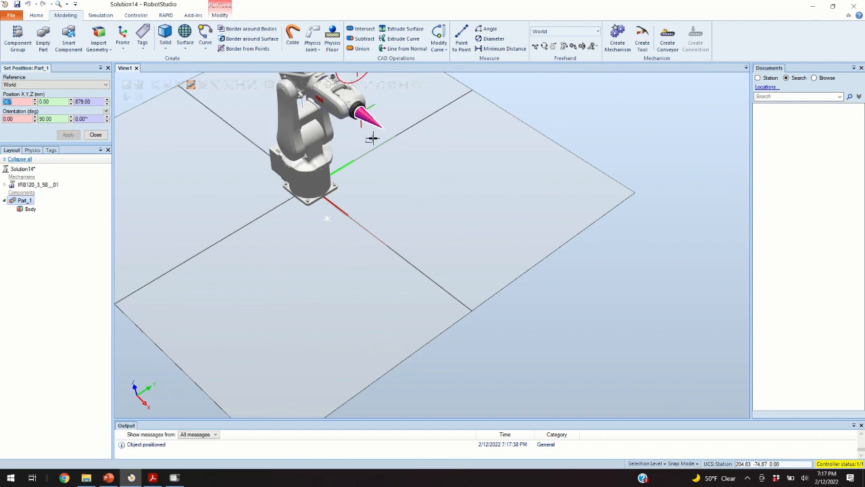
scroll(358, 117, "up", 7)
scroll(358, 108, "down", 8)
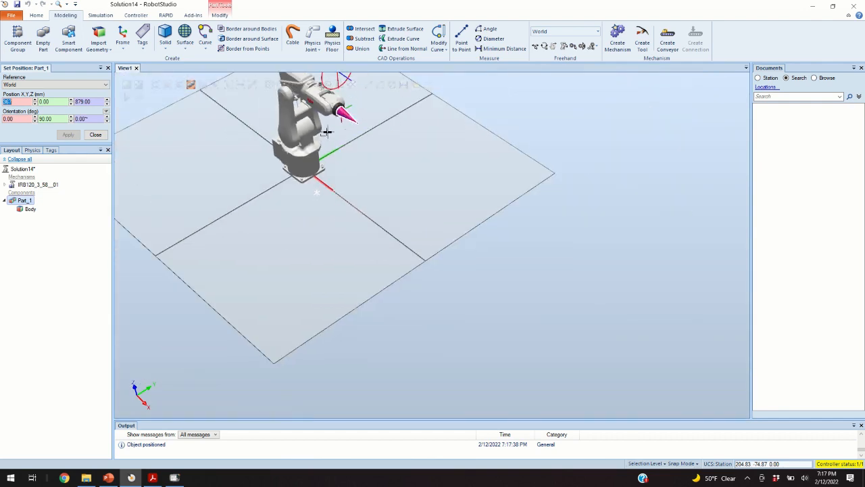
left_click_drag(346, 145, 347, 141, "ctrl+shift")
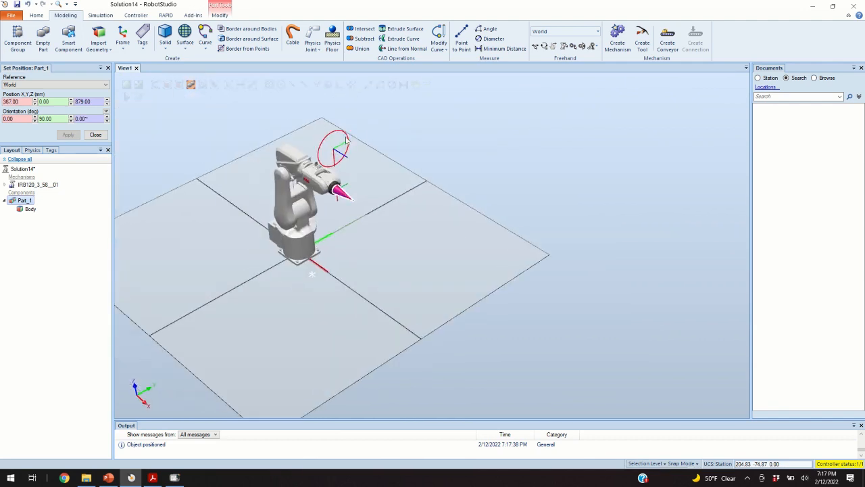
scroll(335, 166, "up", 6)
scroll(334, 203, "down", 6)
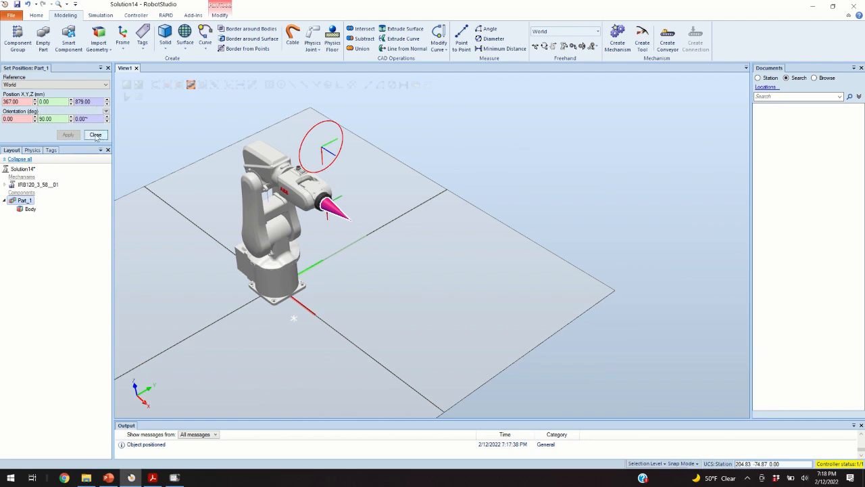
scroll(318, 202, "up", 5)
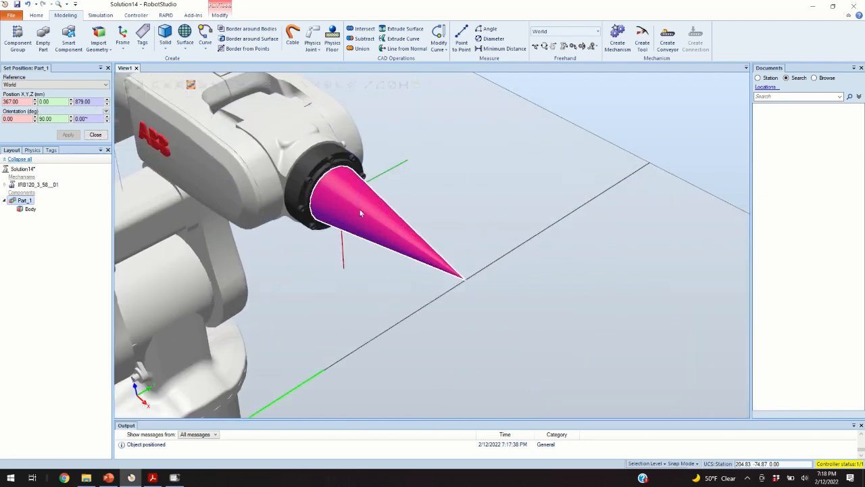
left_click(98, 135)
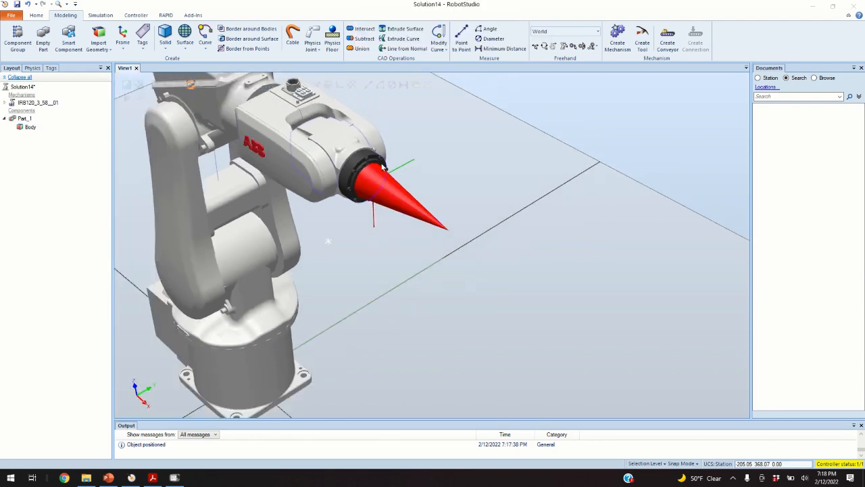
Hide the cone part so the flange's tool frame is exposed
scroll(372, 173, "up", 5)
scroll(353, 172, "down", 8)
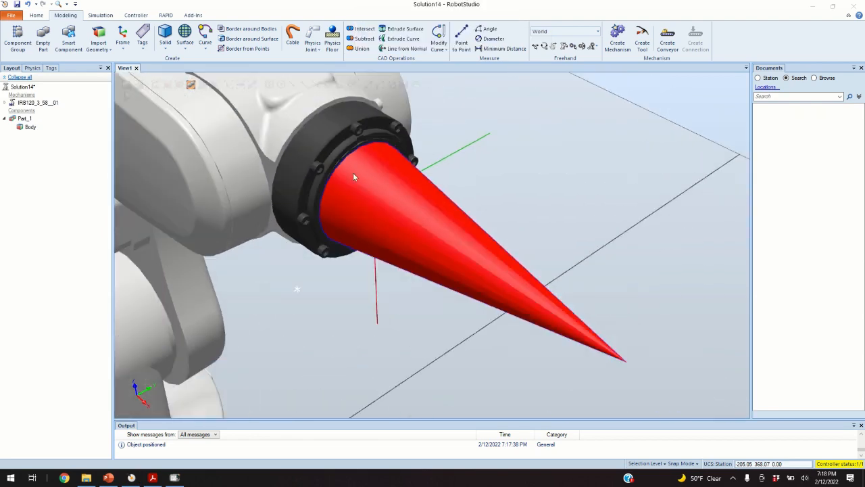
scroll(396, 198, "up", 10)
scroll(396, 198, "down", 5)
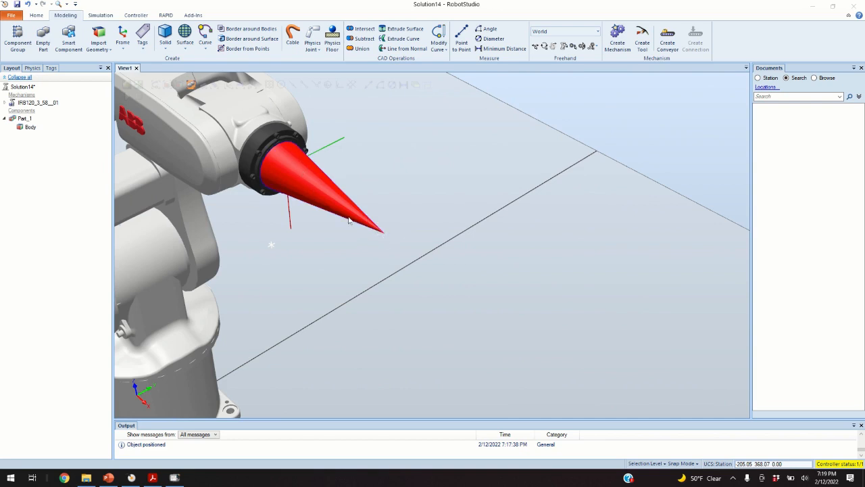
left_click(22, 119)
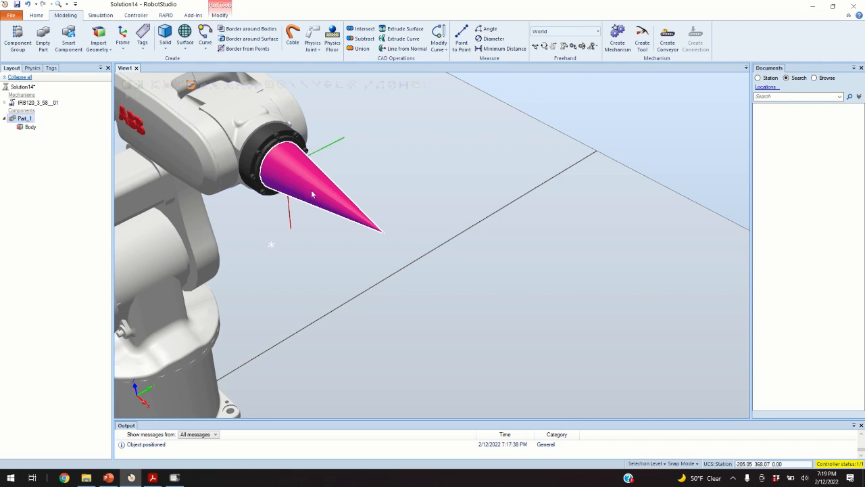
right_click(30, 122)
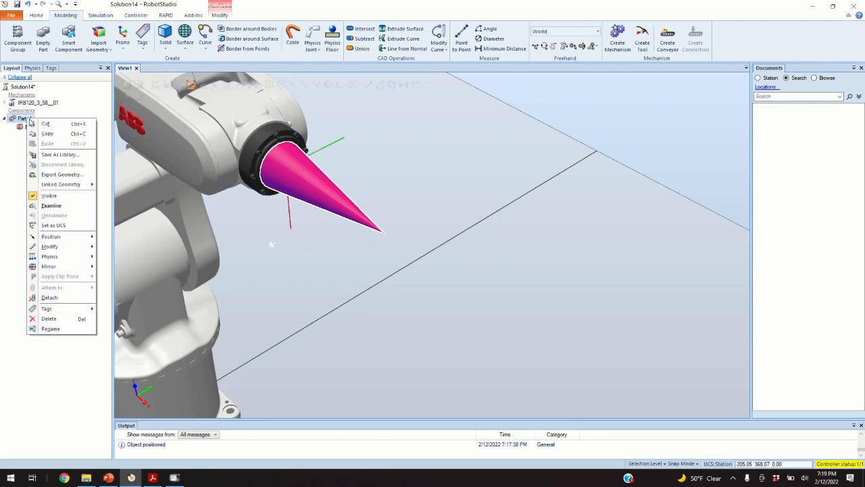
left_click(48, 196)
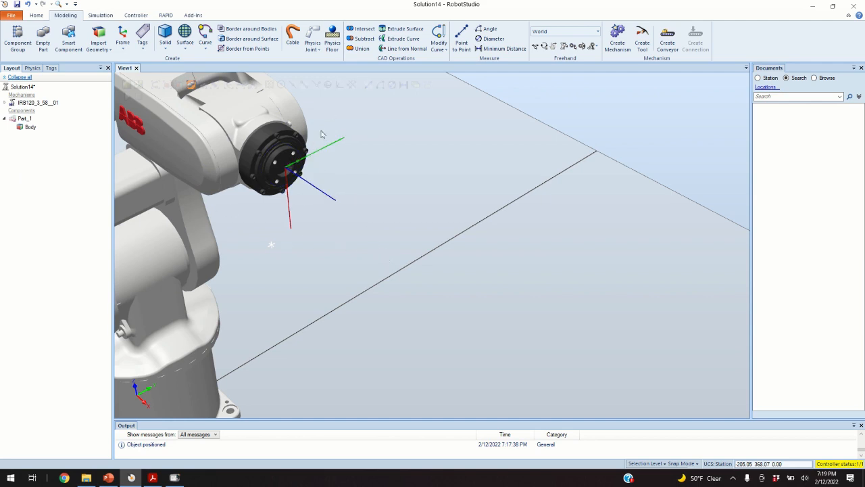
Bring up the virtual FlexPendant, place it clear of the robot's flange, and open its Jogging view
scroll(319, 162, "up", 2)
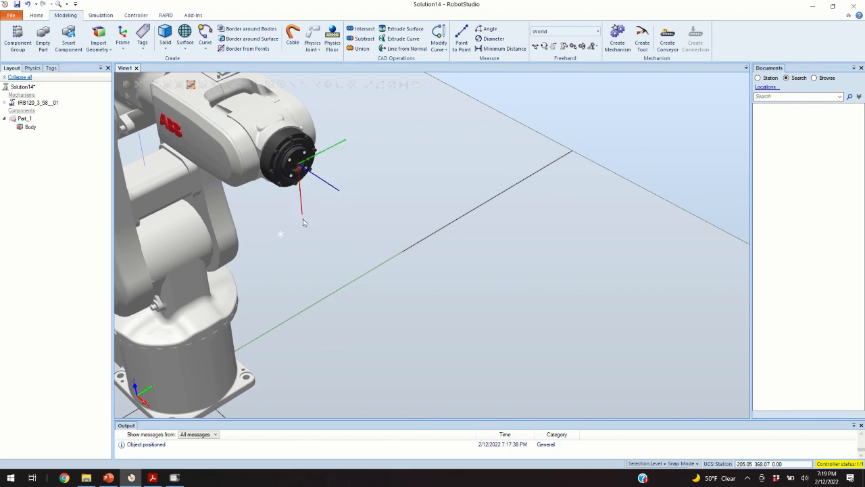
key("ctrl+F5")
left_click_drag(343, 208, 727, 161)
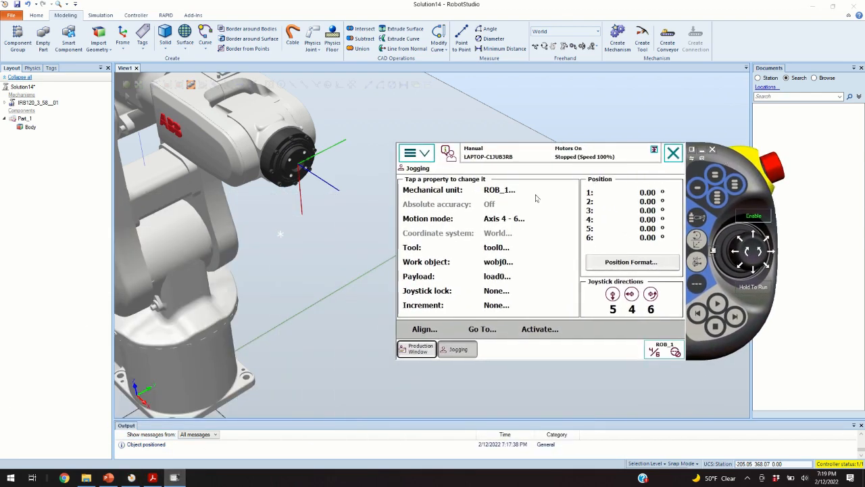
left_click(419, 153)
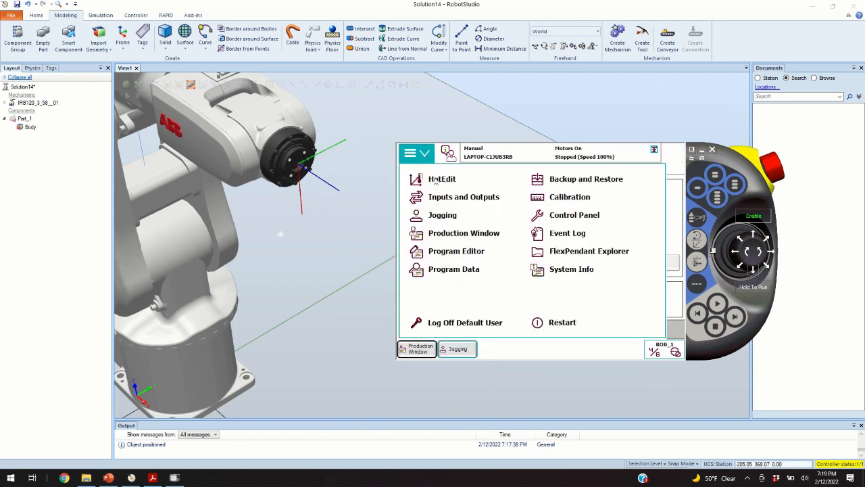
left_click(443, 215)
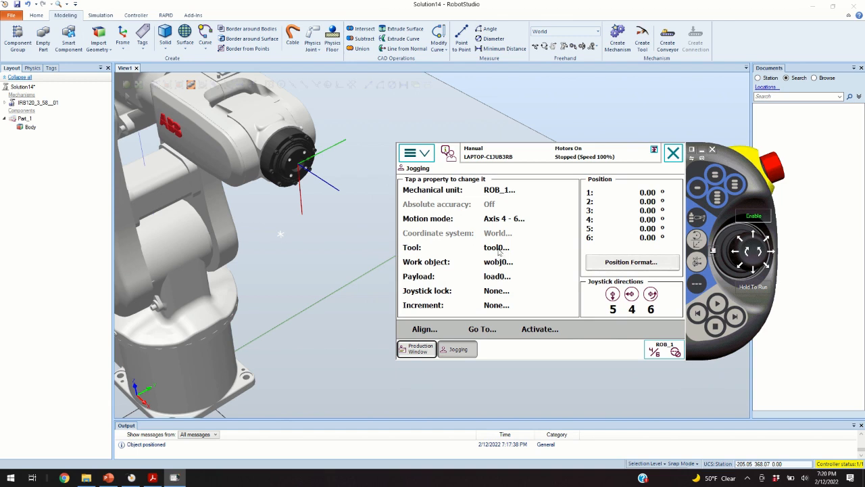
Set the jogging motion mode to Reorient with the Tool coordinate system
left_click(698, 243)
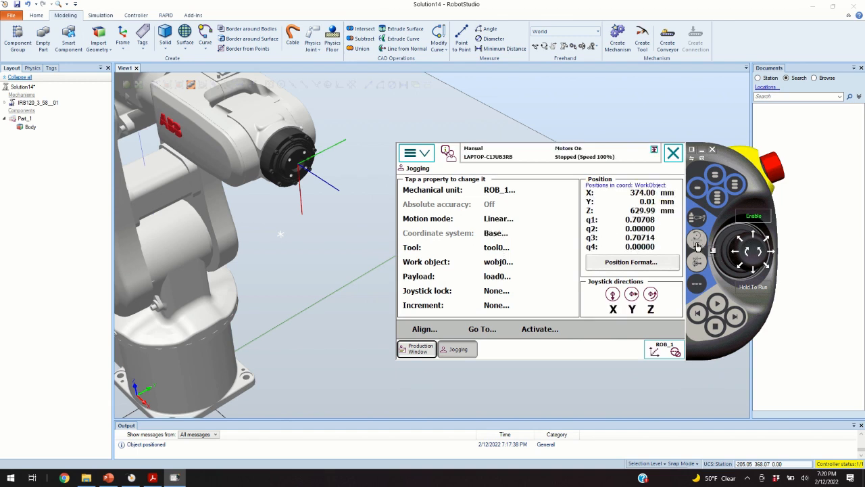
left_click(697, 243)
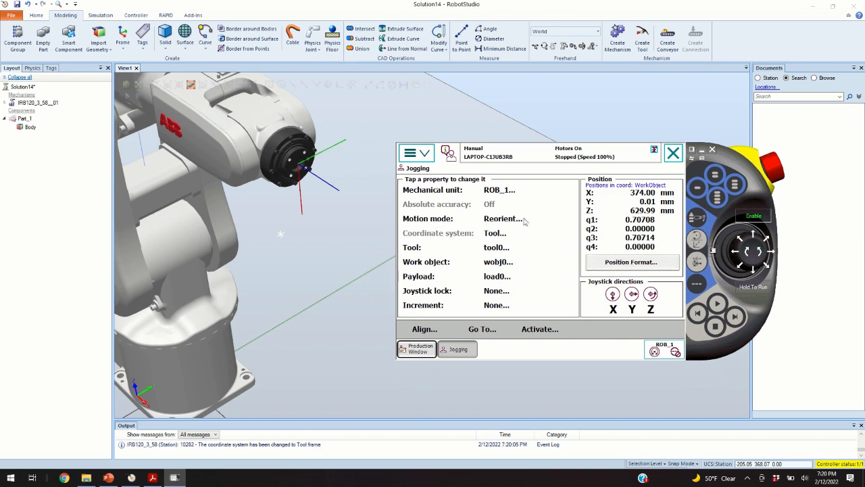
left_click(701, 242)
left_click(702, 242)
left_click(701, 242)
left_click(702, 242)
left_click(498, 237)
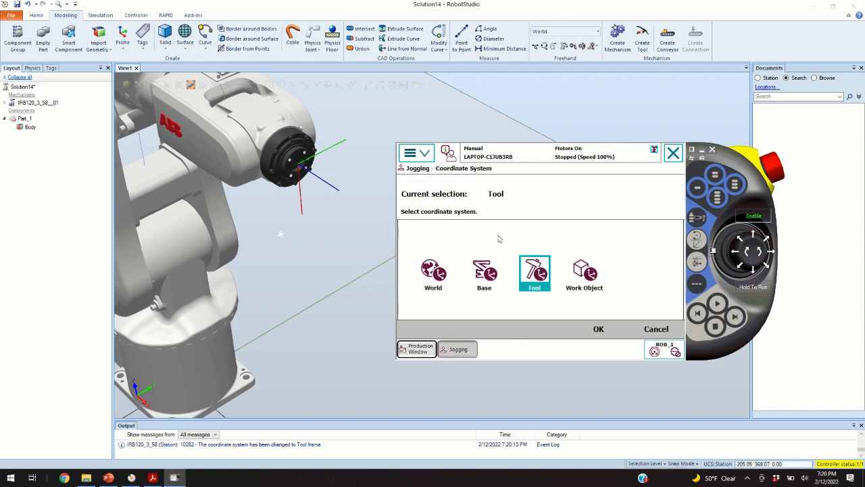
left_click(598, 330)
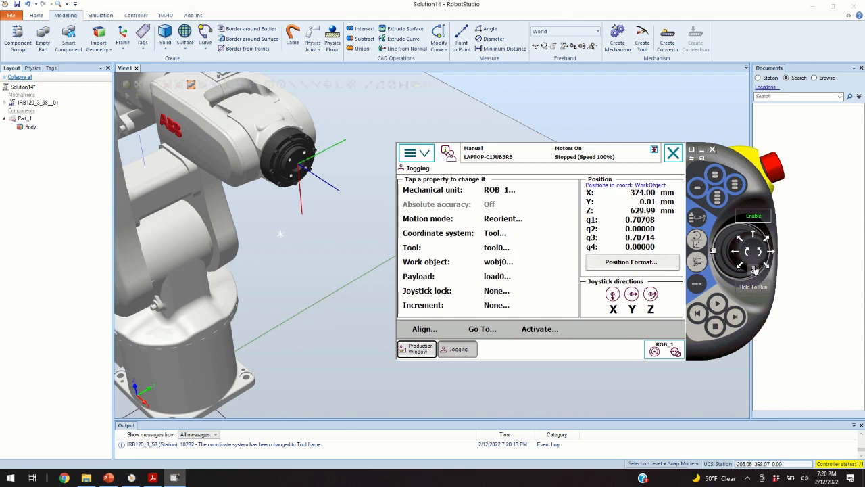
Try to jog the robot in Reorient mode about the tool frame and acknowledge the singularity errors
left_click_drag(768, 259, 774, 255)
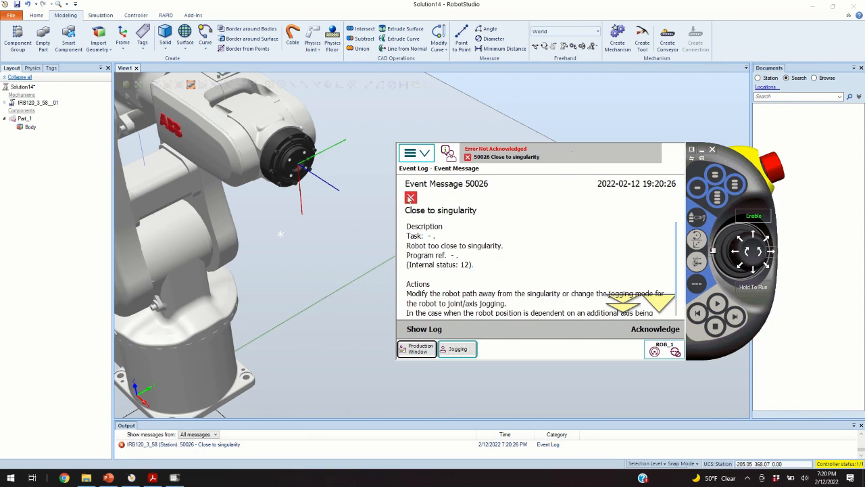
left_click(635, 328)
left_click_drag(759, 257, 758, 261)
left_click(657, 331)
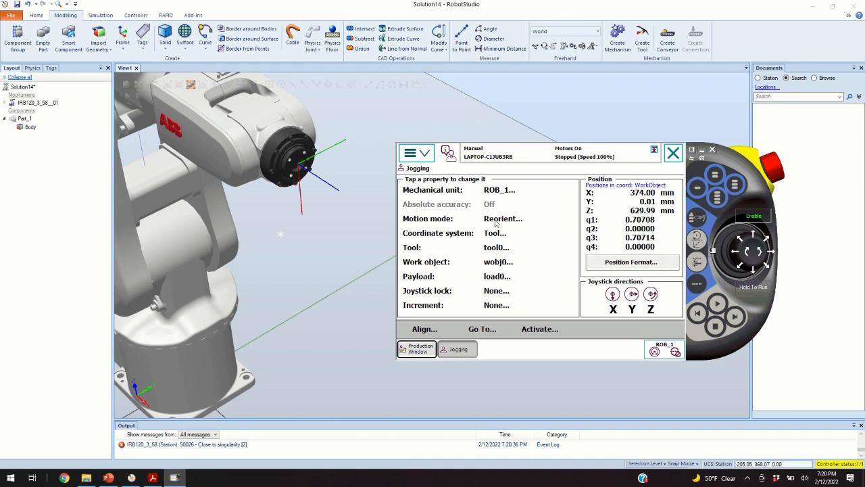
Try to jog the robot in Linear mode with the Base coordinate system and return the motion mode to Reorient
left_click(697, 238)
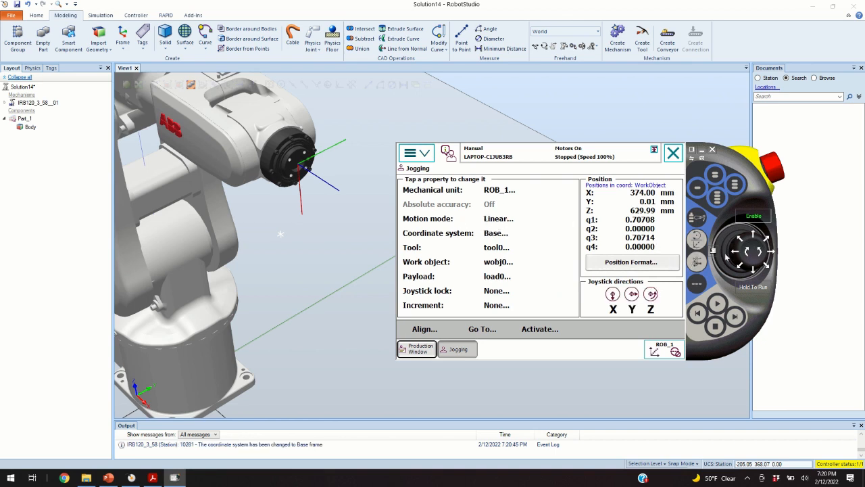
left_click(769, 259)
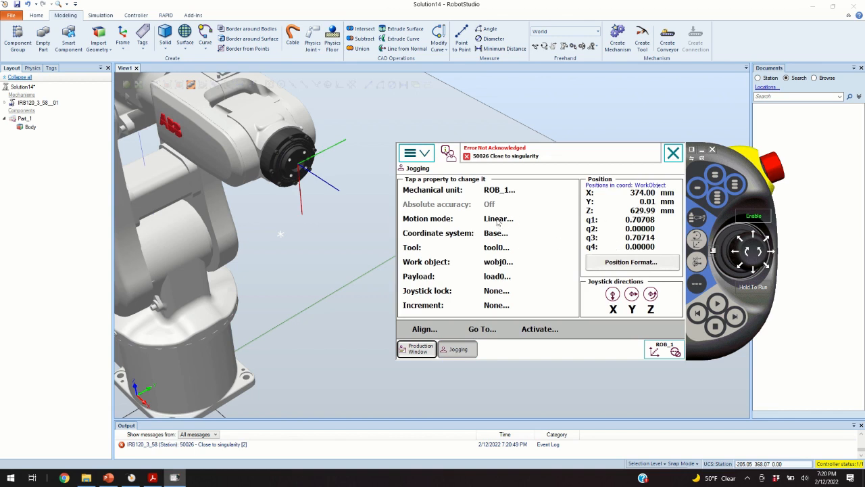
left_click(697, 244)
left_click(697, 245)
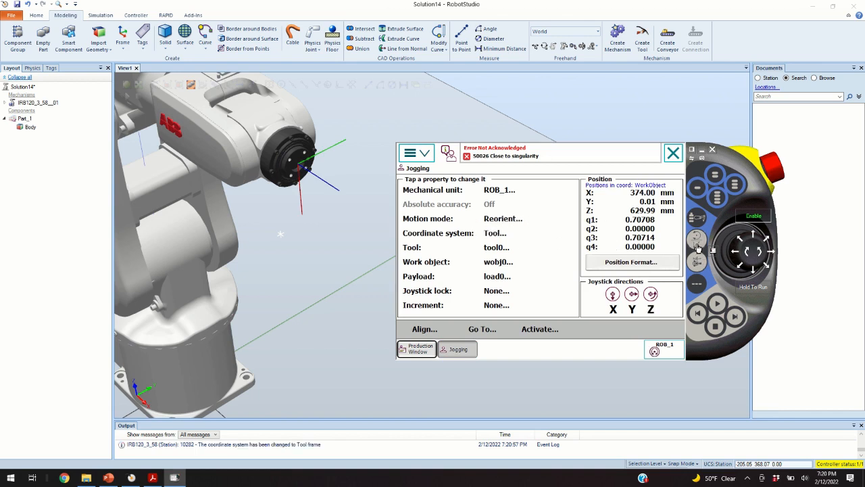
Set the motion mode to Axis 4 - 6 and jog axis 4 to about 3° and axis 5 to about 27°
left_click(697, 262)
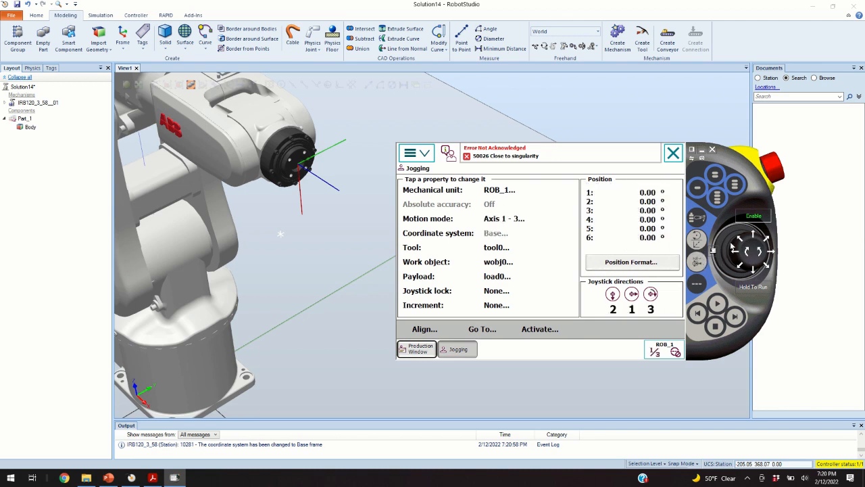
left_click(706, 264)
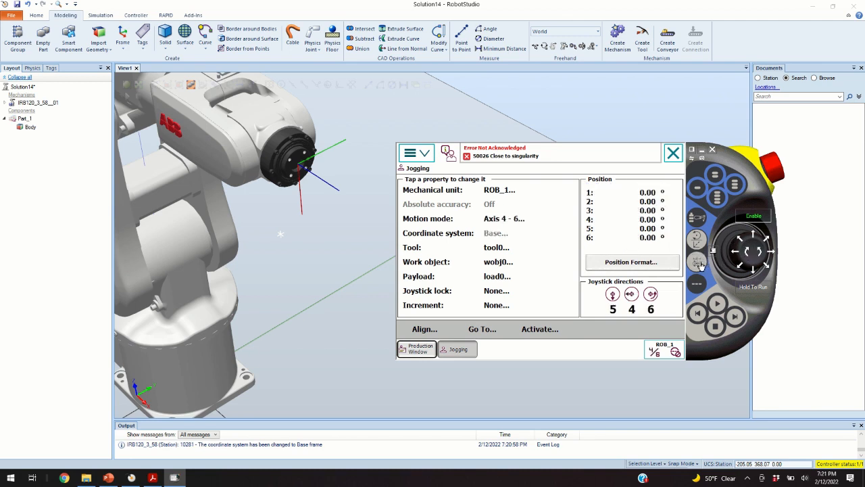
left_click(769, 257)
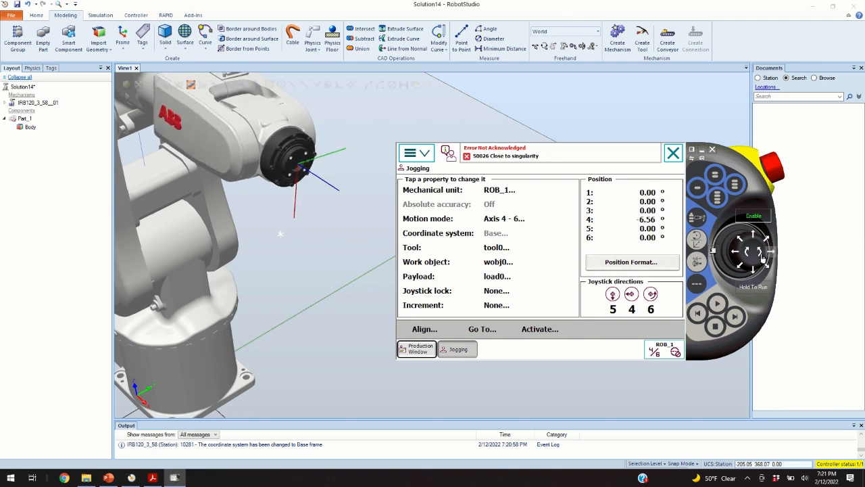
left_click(737, 257)
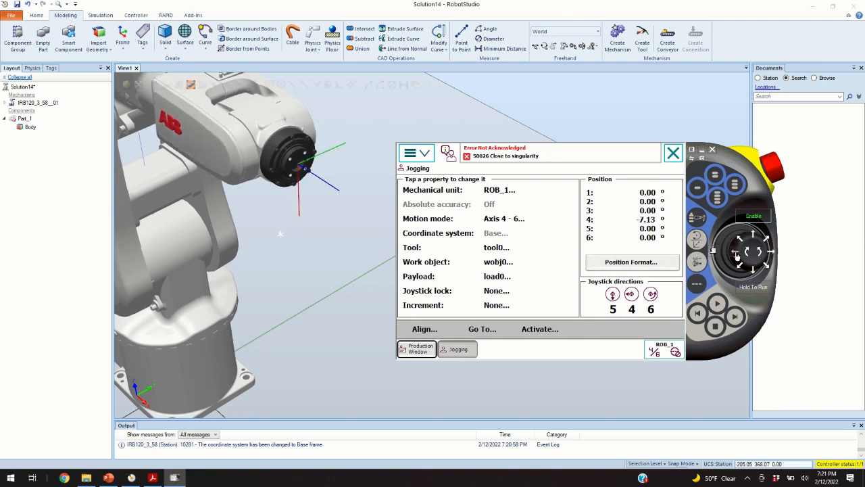
left_click(755, 271)
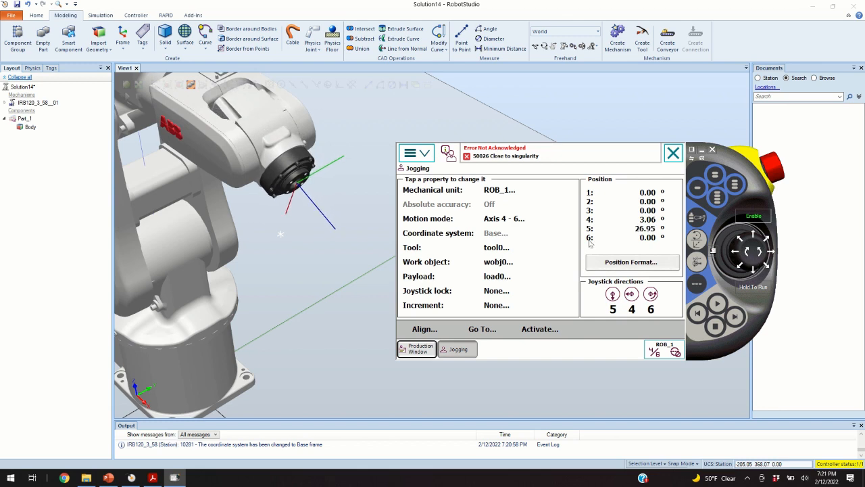
Set the motion mode to Reorient with the Tool coordinate system and rotate the flange about its tool frame axes
left_click(698, 242)
left_click(697, 241)
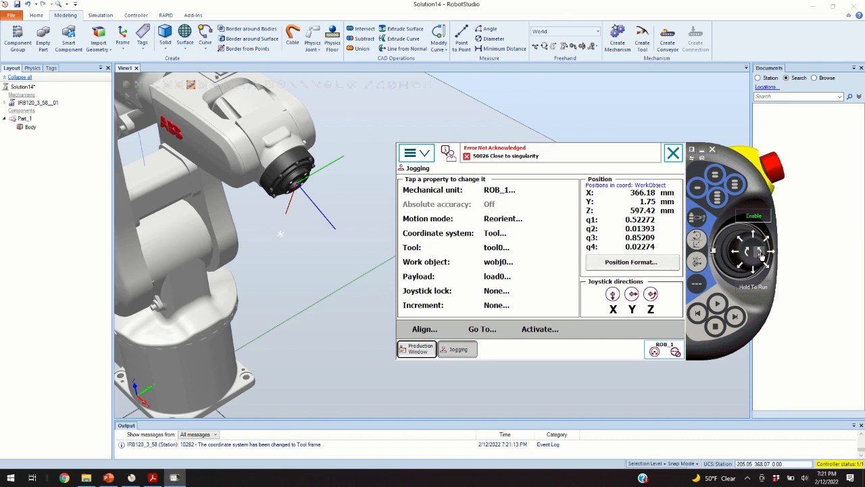
left_click_drag(770, 253, 735, 253)
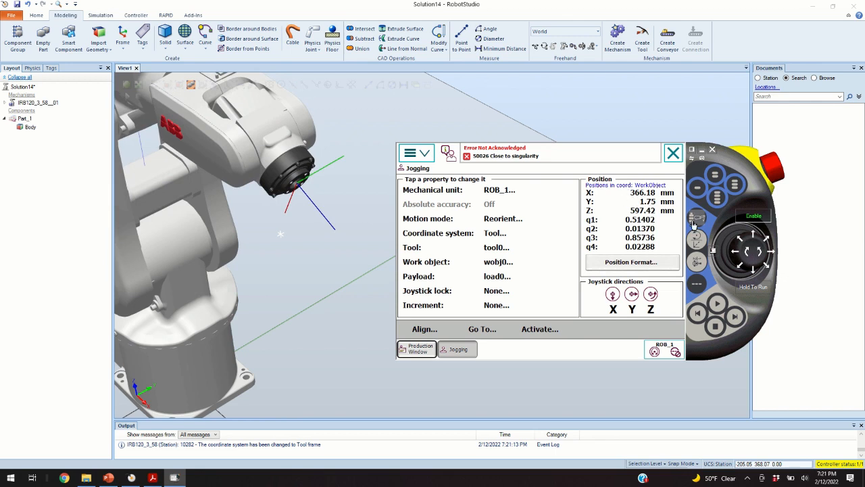
left_click_drag(736, 253, 735, 253)
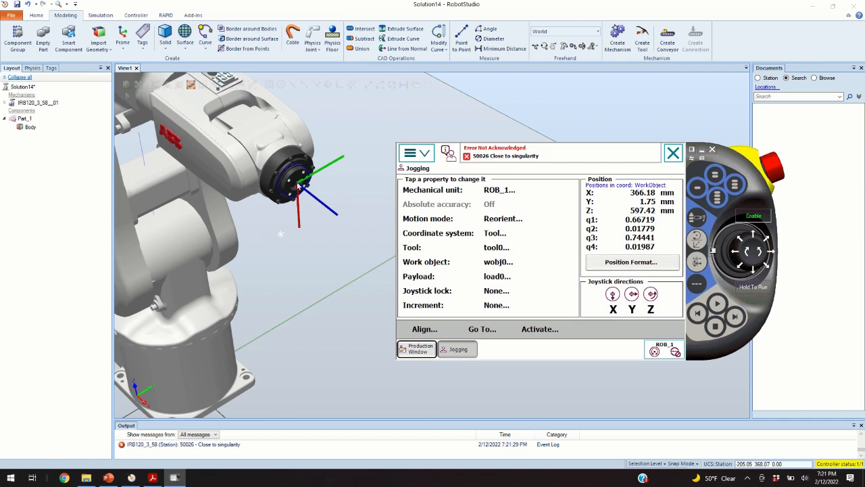
left_click_drag(754, 242, 737, 254)
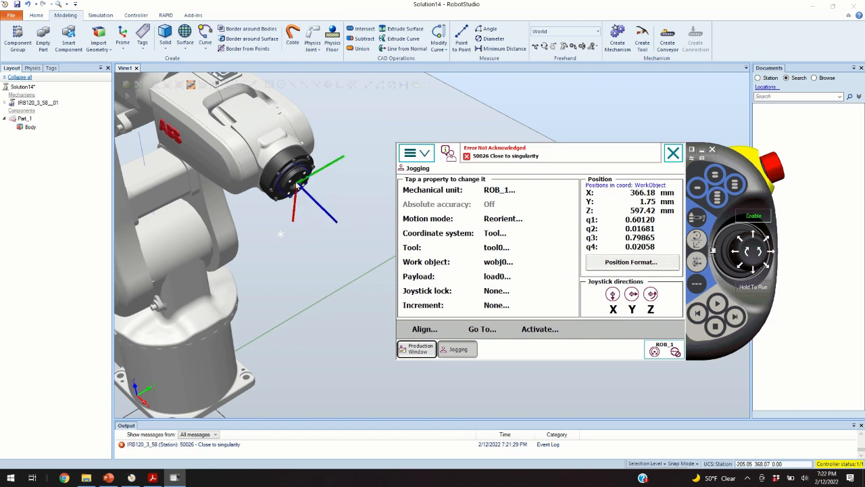
left_click(758, 255)
left_click_drag(758, 257, 747, 260)
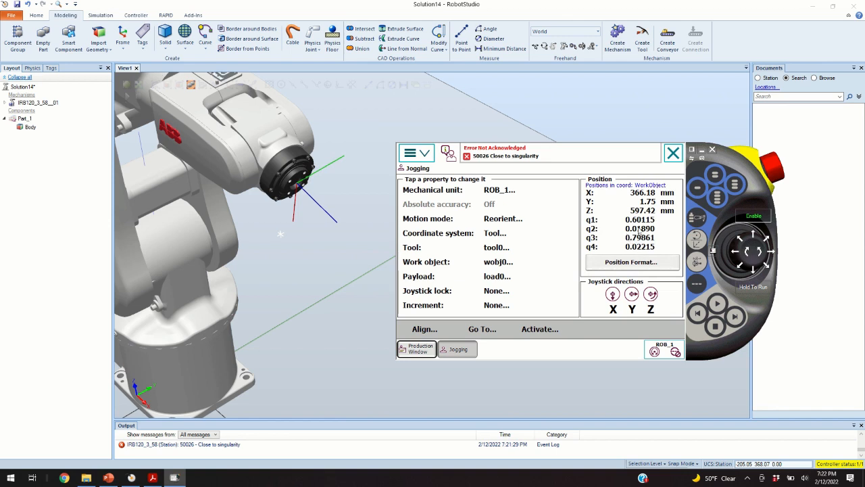
Jog the robot in Linear mode with Base coordinates to about X 452, Y -53 and Z 584 mm
left_click(697, 245)
left_click(772, 256)
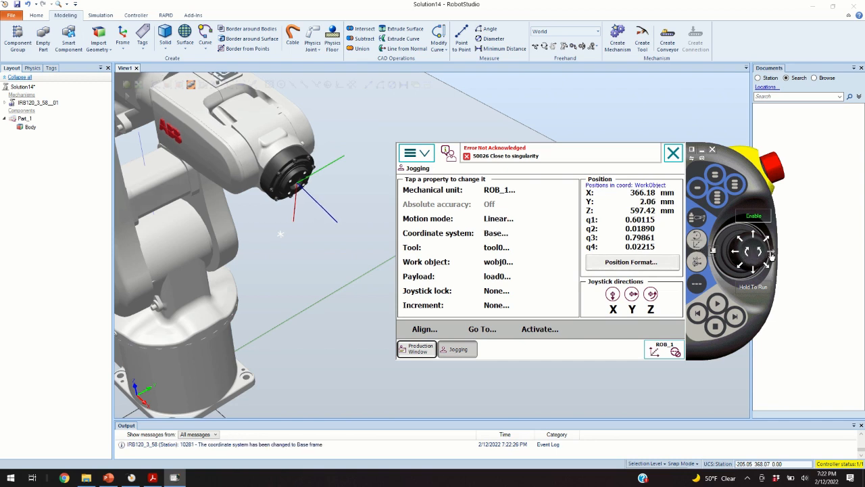
left_click_drag(772, 255, 754, 272)
left_click_drag(754, 239, 754, 239)
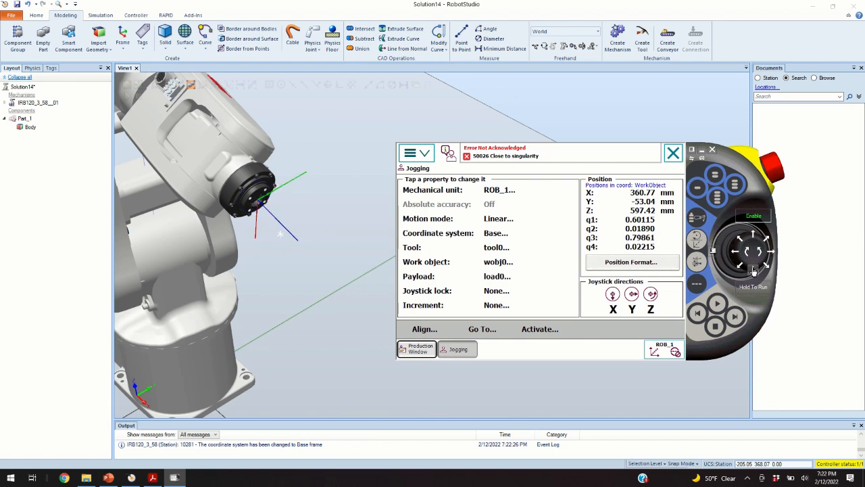
left_click_drag(754, 269, 756, 240)
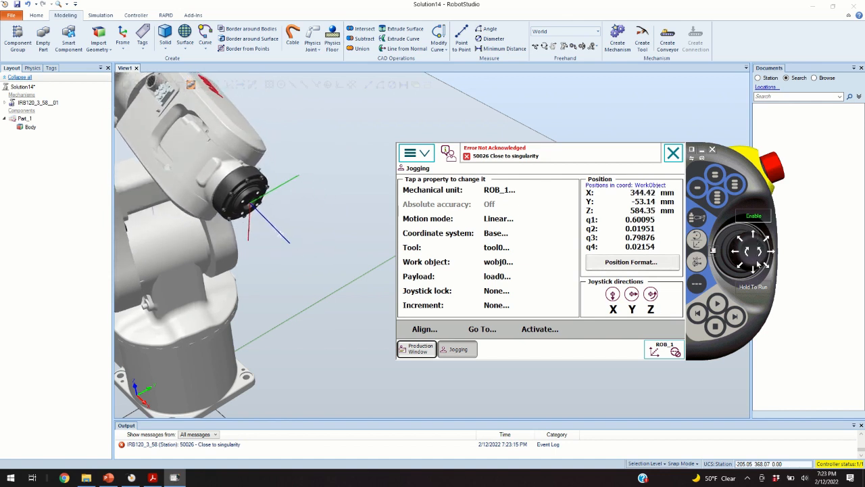
left_click_drag(753, 270, 754, 269)
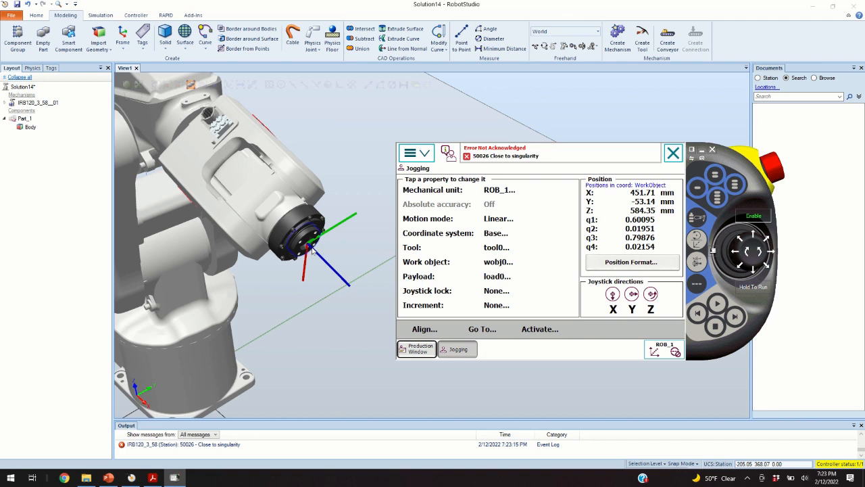
Make the hidden cone part visible again on the robot's flange and inspect its tip
left_click(20, 119)
right_click(21, 119)
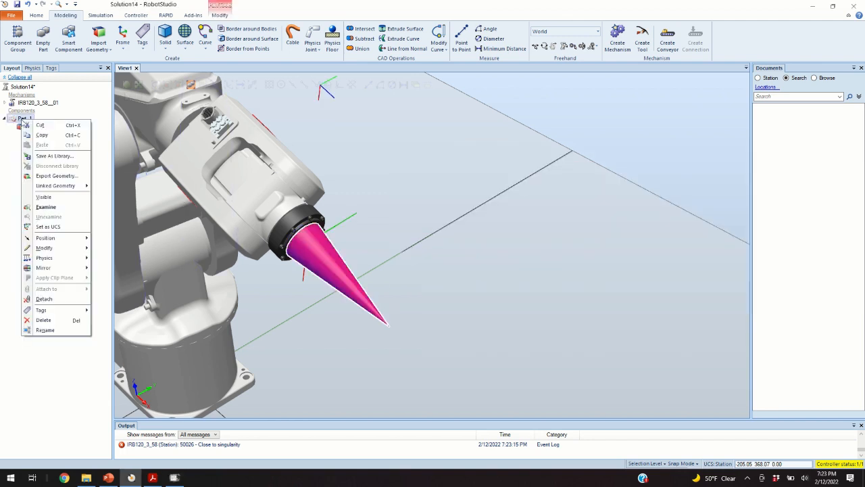
left_click(45, 206)
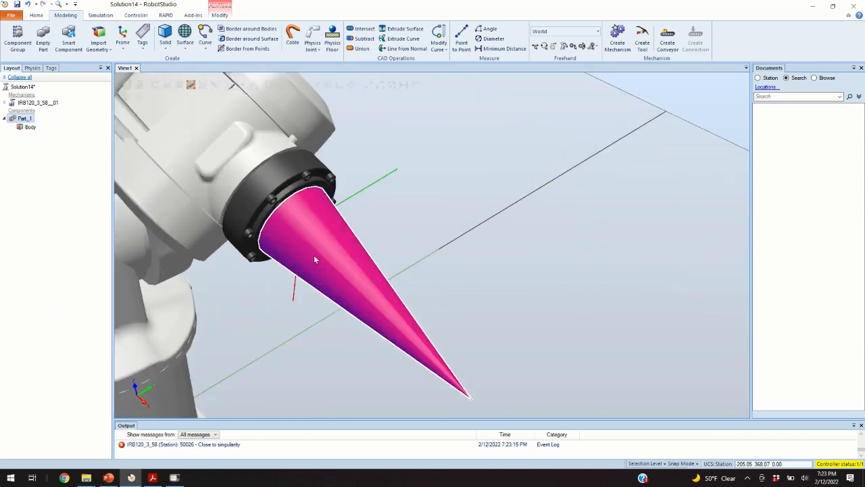
scroll(314, 259, "down", 5)
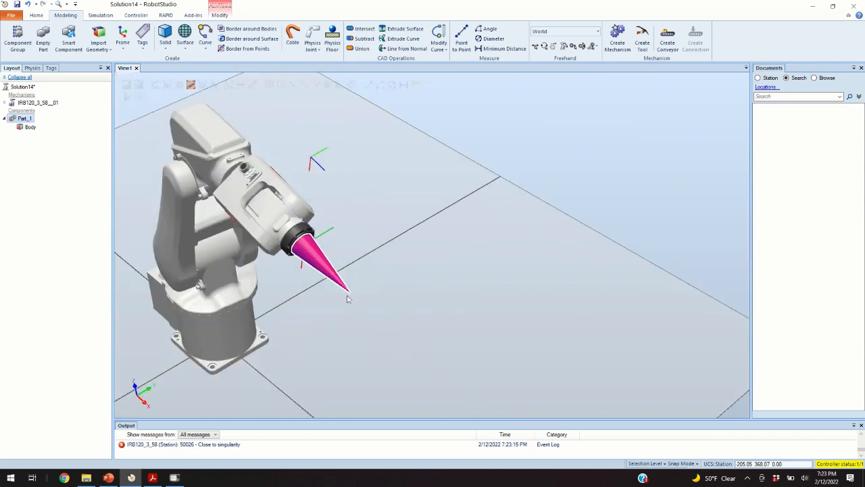
scroll(359, 294, "up", 5)
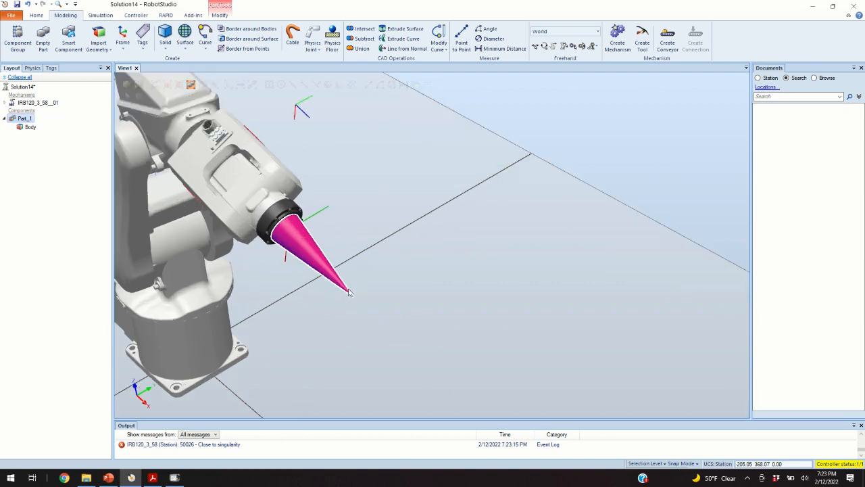
scroll(395, 310, "up", 3)
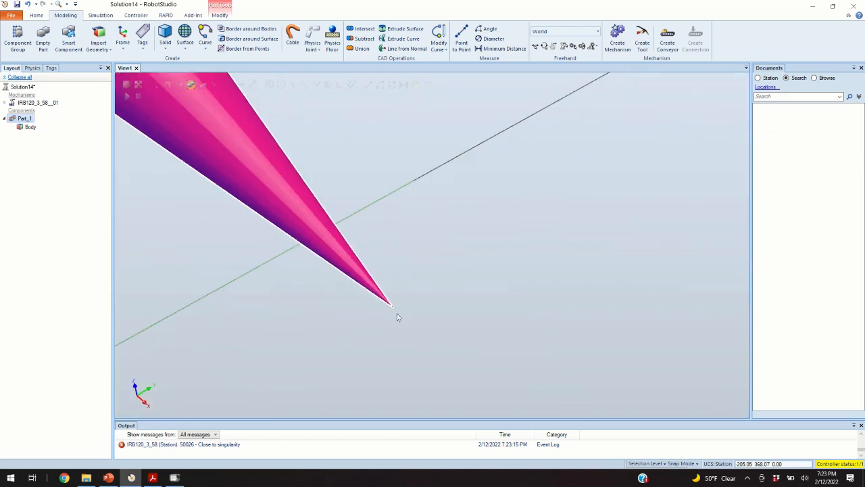
scroll(386, 309, "down", 5)
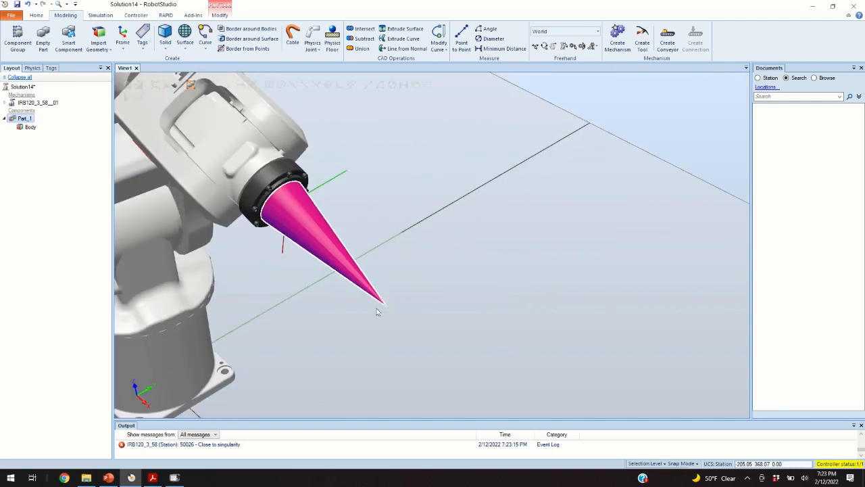
Bring back the virtual FlexPendant and list the tooldata entries in its Program Data
left_click(177, 478)
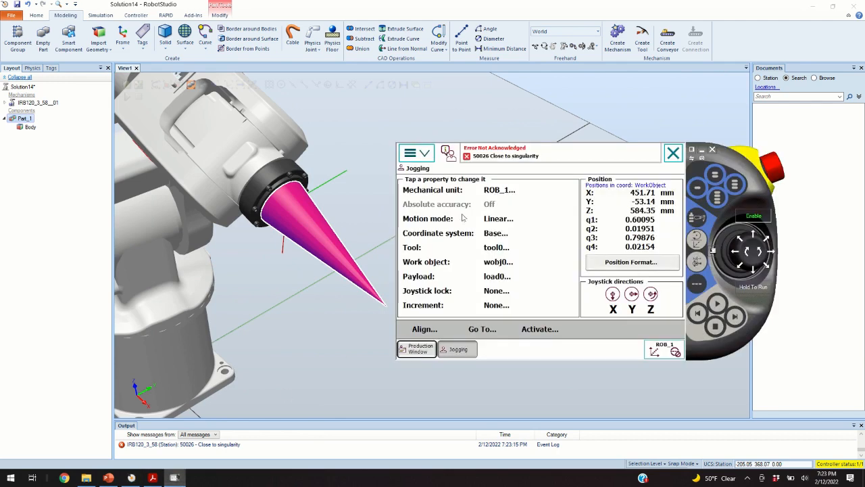
left_click(415, 155)
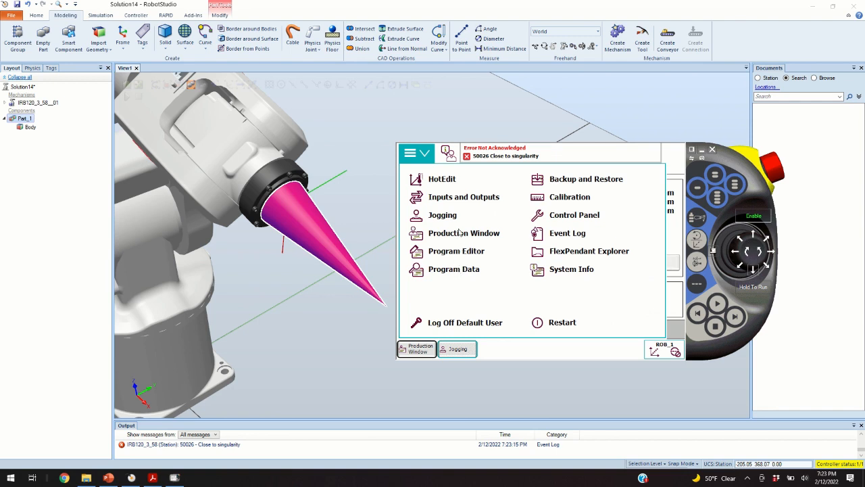
left_click(465, 271)
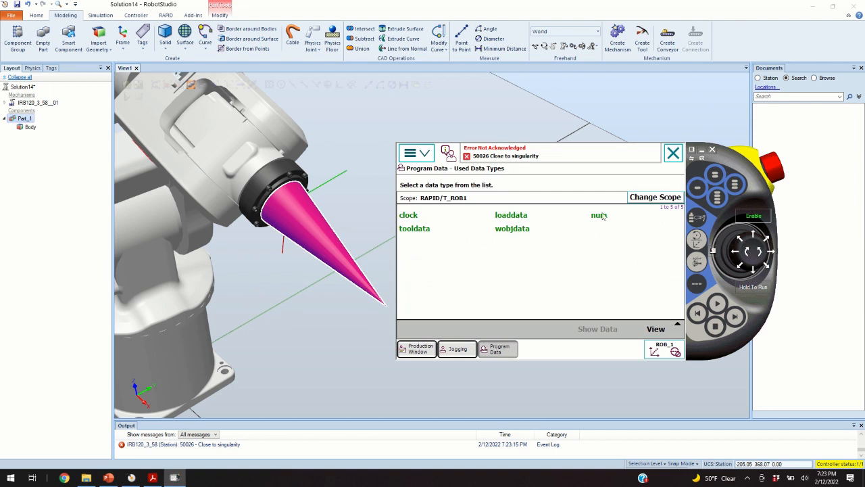
double_click(417, 230)
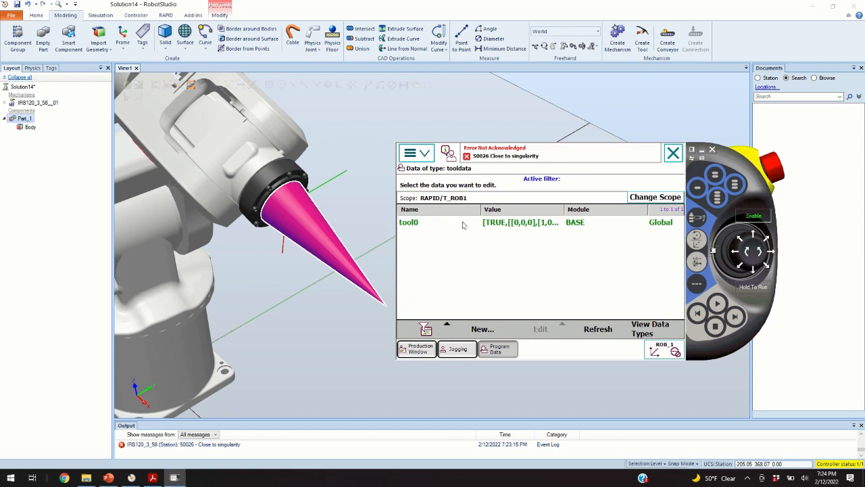
Review the definition of tool0 and leave it without changes
left_click(464, 225)
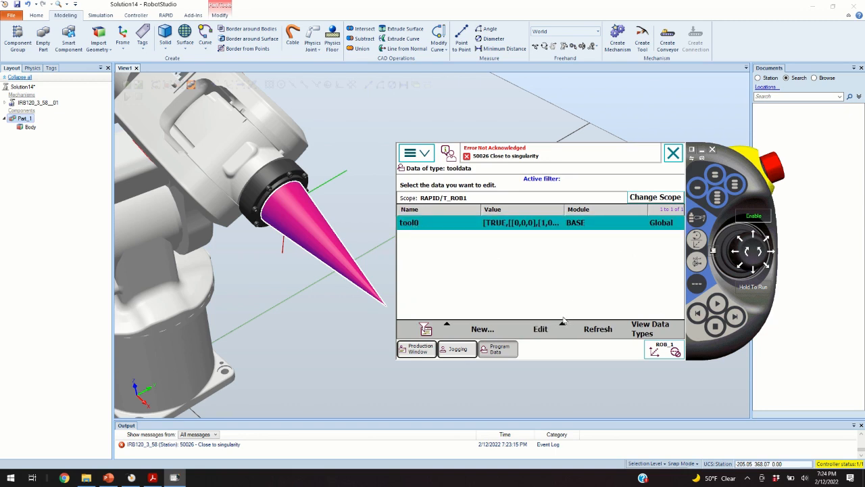
double_click(518, 225)
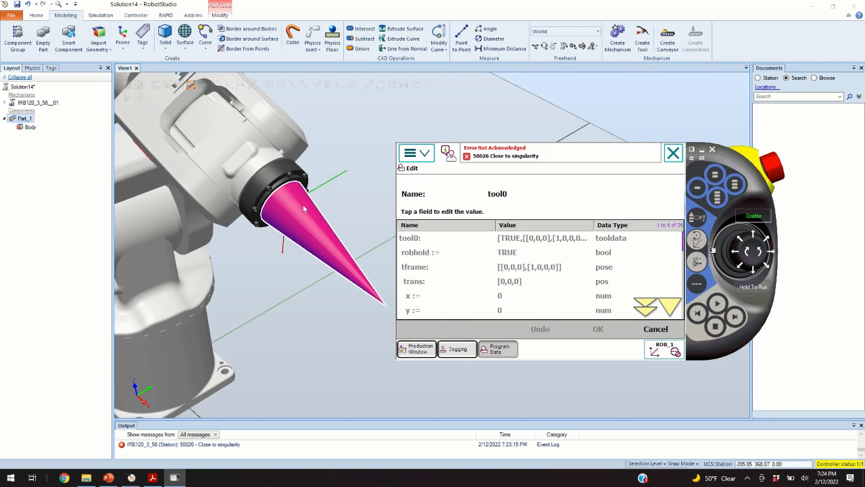
left_click(654, 330)
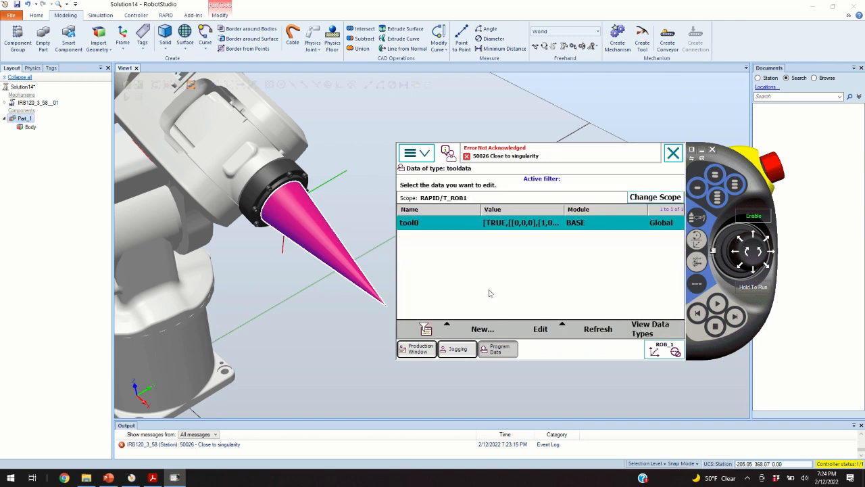
Start a new tooldata declaration named "End effector" with its scope set to Global
left_click(482, 329)
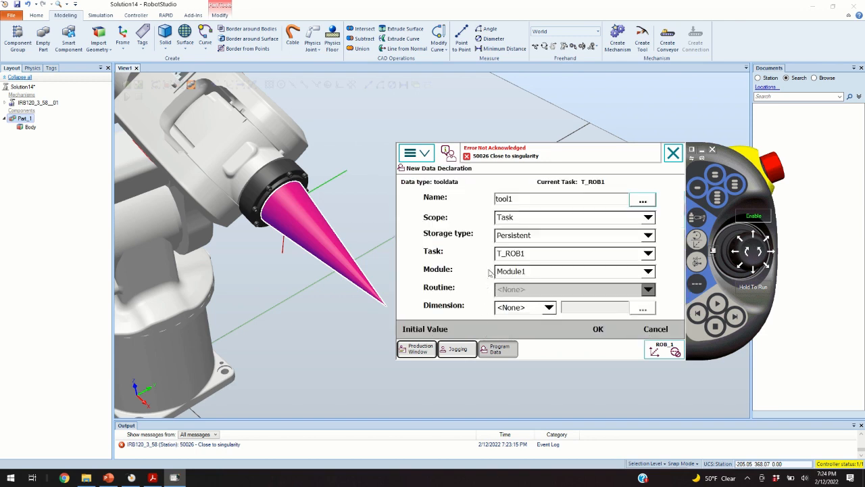
double_click(525, 202)
type("End effector")
left_click(649, 217)
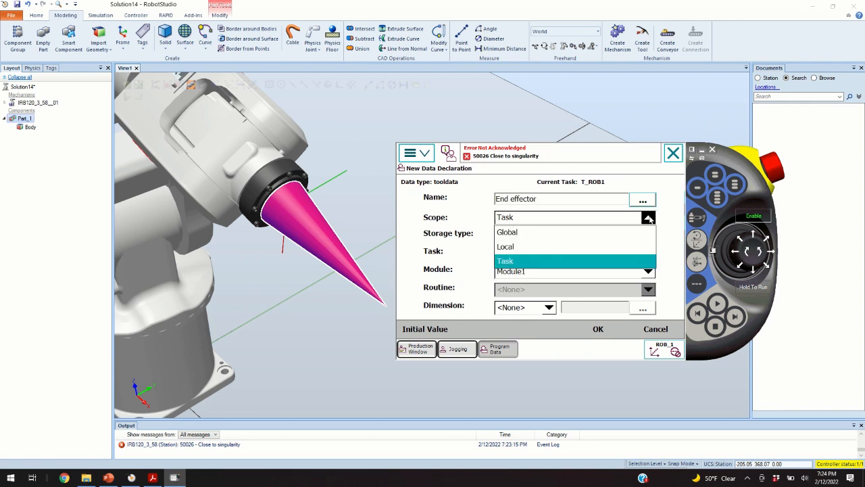
left_click(529, 232)
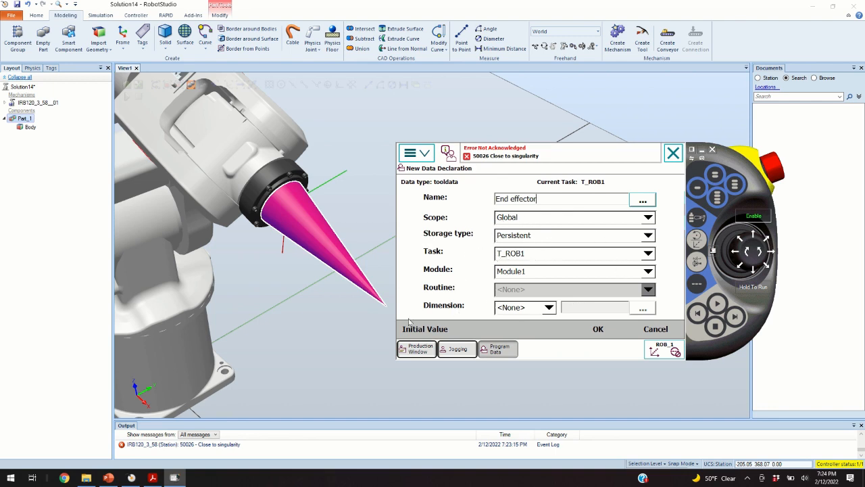
Rename the new tooldata declaration as EndEffector, without a space, and create it
left_click(598, 330)
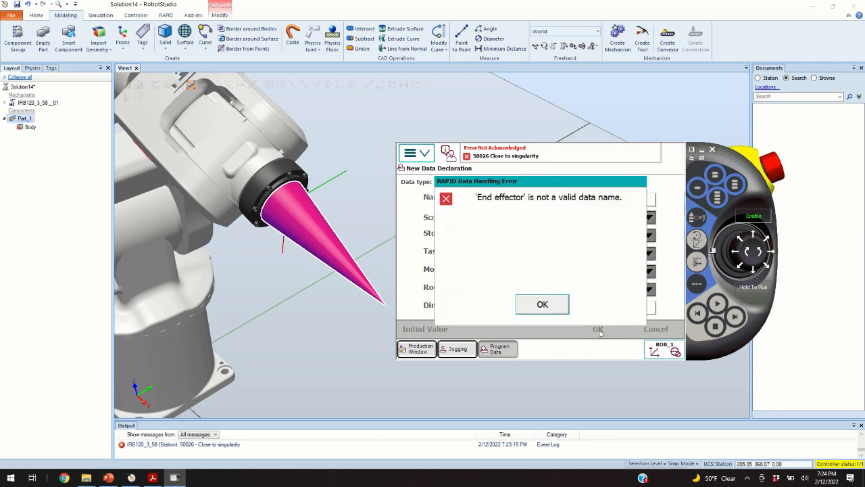
left_click(543, 304)
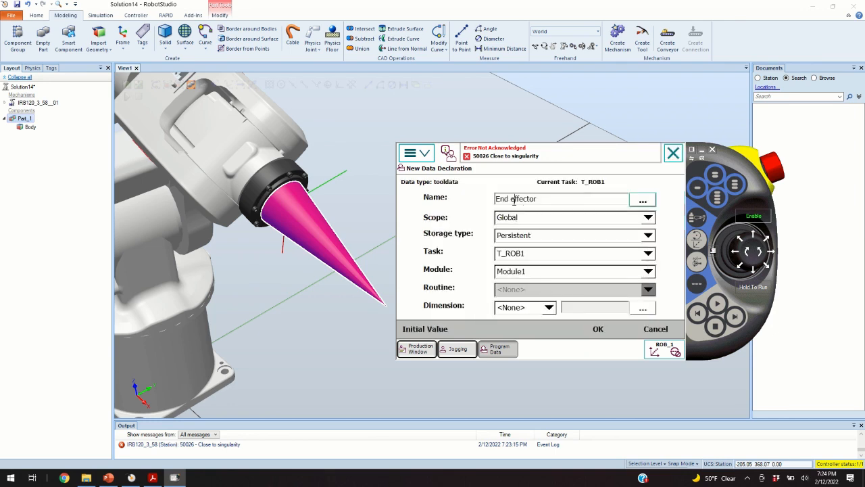
key("BackSpace")
key("Delete")
type("E")
left_click_drag(547, 199, 488, 201)
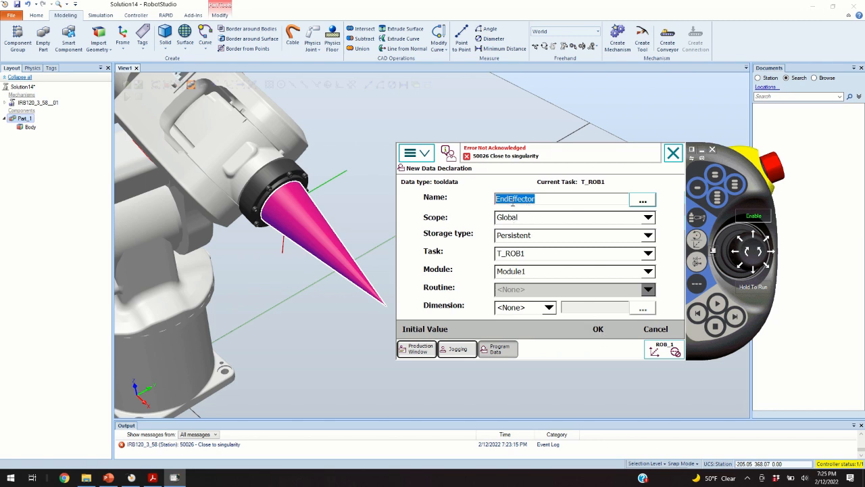
left_click(510, 199)
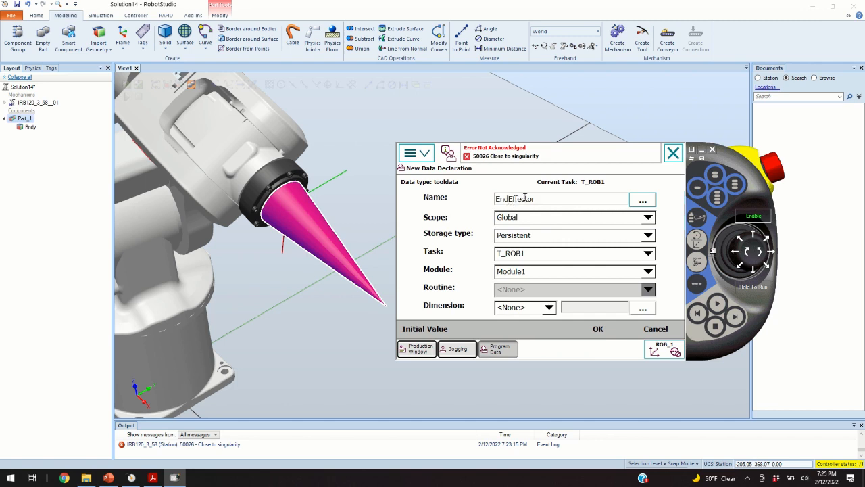
left_click(595, 329)
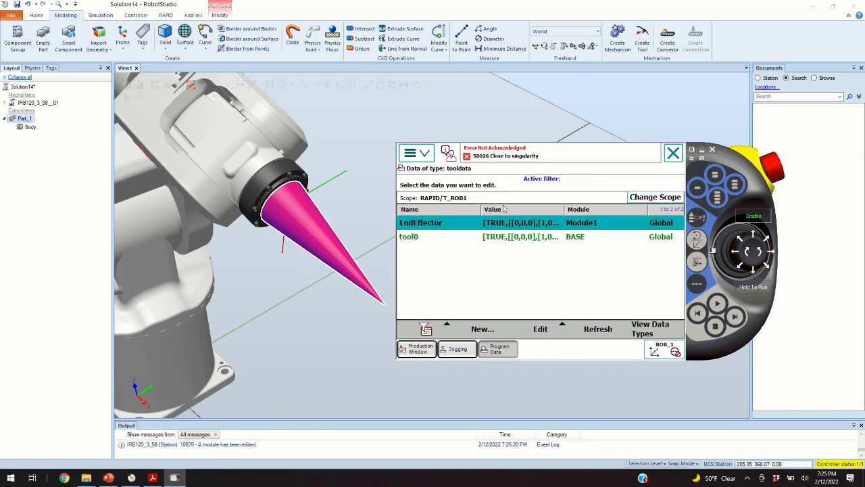
Open the values of EndEffector and set the z translation of its tool frame to 150
left_click(541, 328)
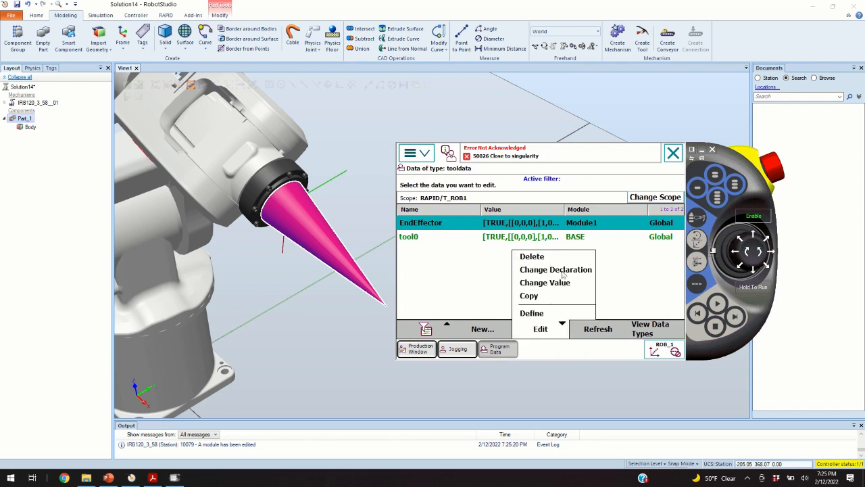
left_click(541, 284)
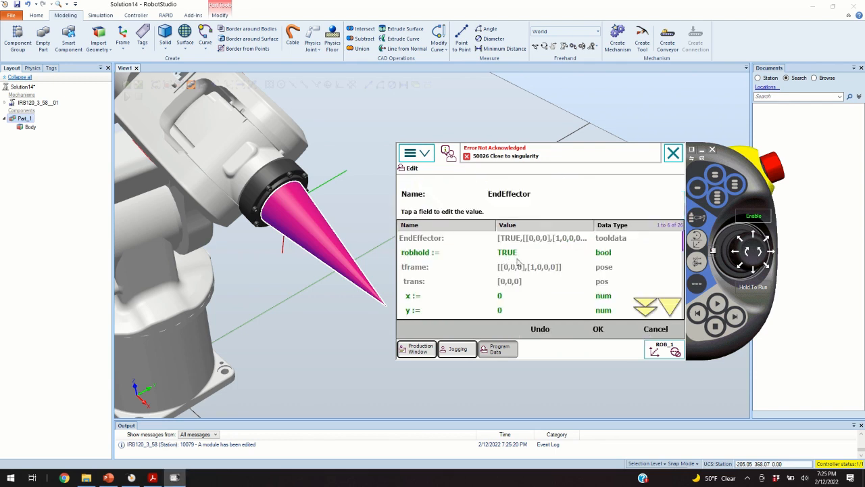
left_click(668, 307)
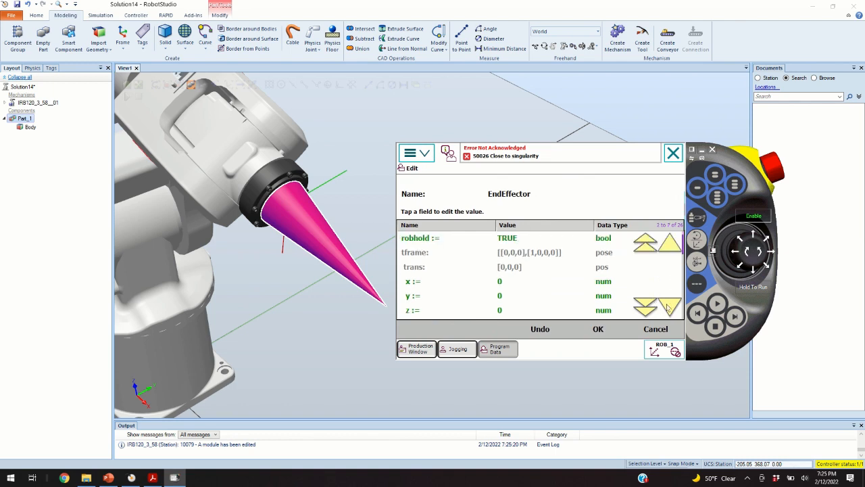
left_click(668, 308)
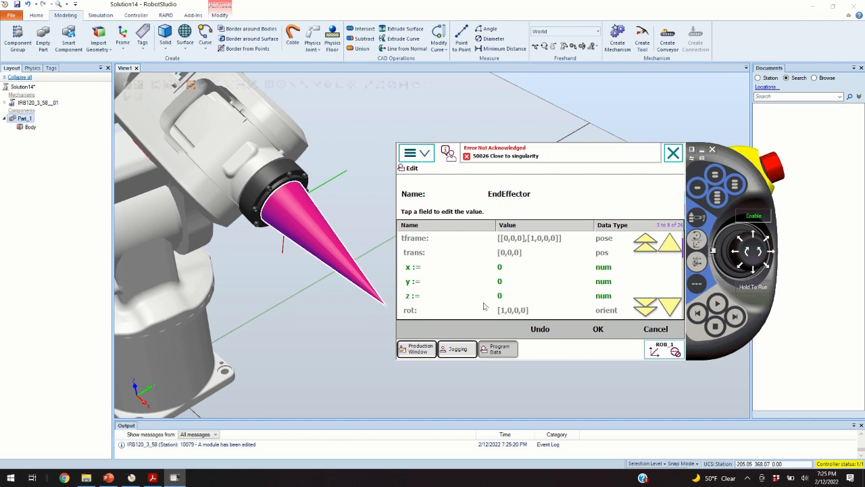
left_click(504, 295)
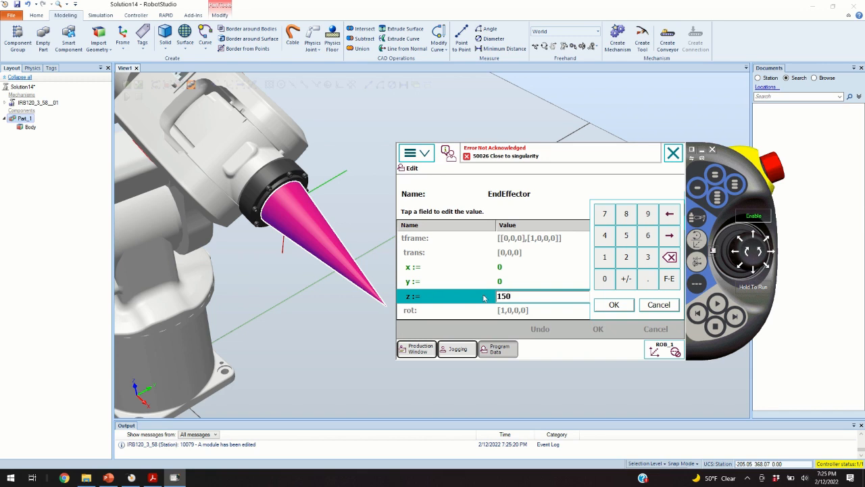
left_click(611, 305)
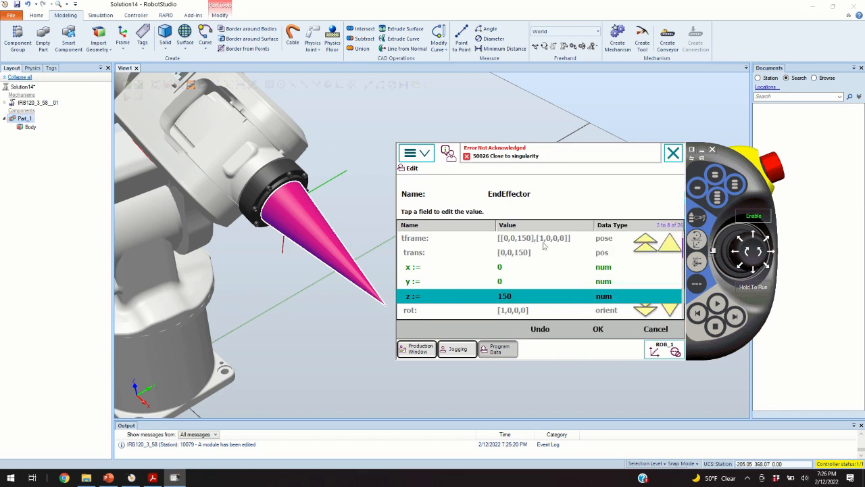
Set the tload mass of EndEffector to 1 and save the tool's values
left_click(645, 309)
left_click(645, 309)
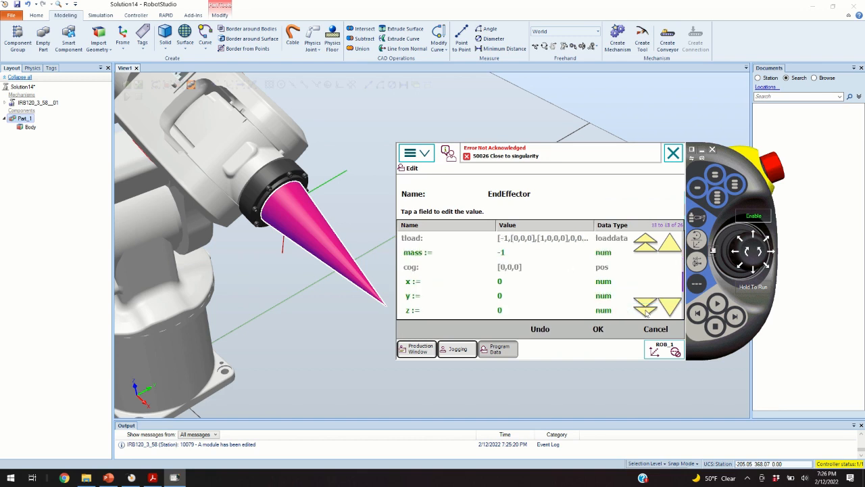
left_click(646, 308)
left_click(645, 308)
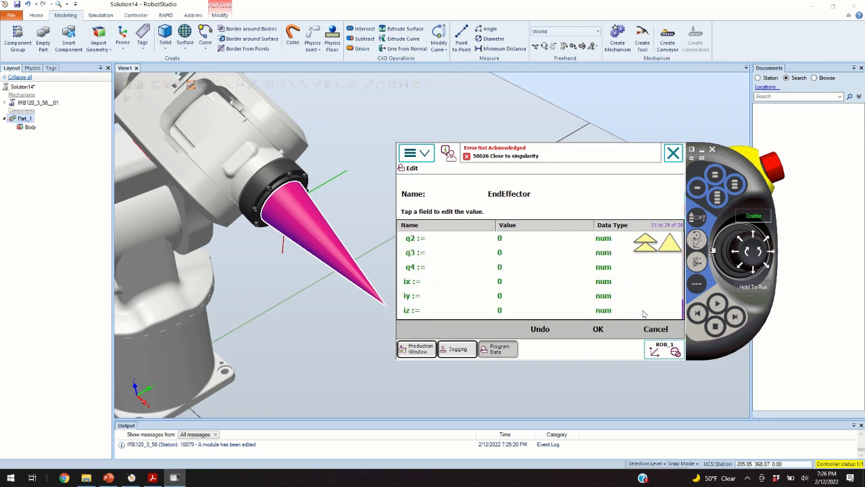
left_click(647, 250)
left_click(649, 247)
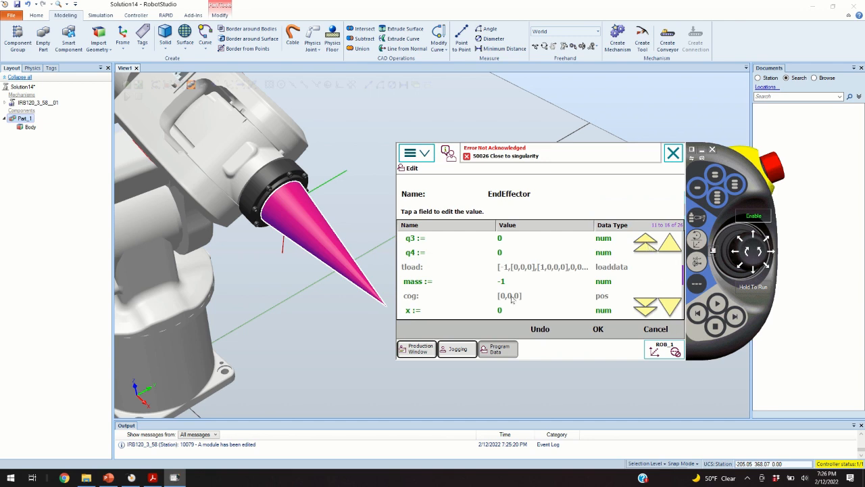
left_click(598, 330)
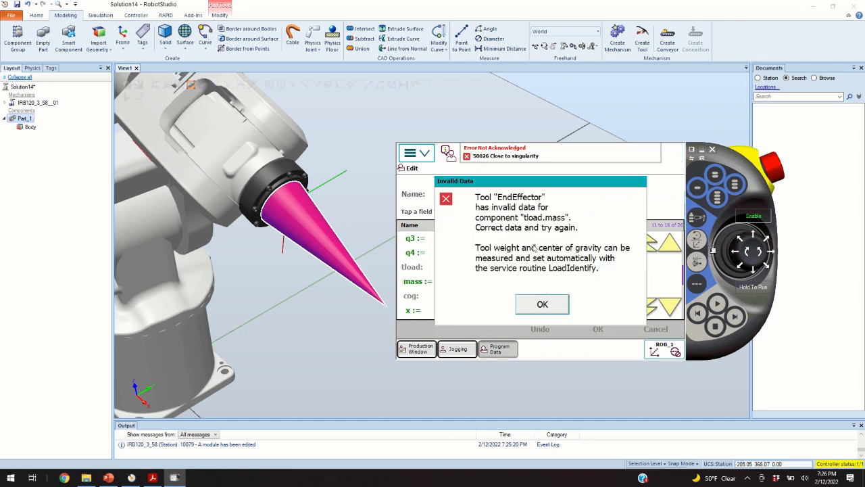
left_click(542, 305)
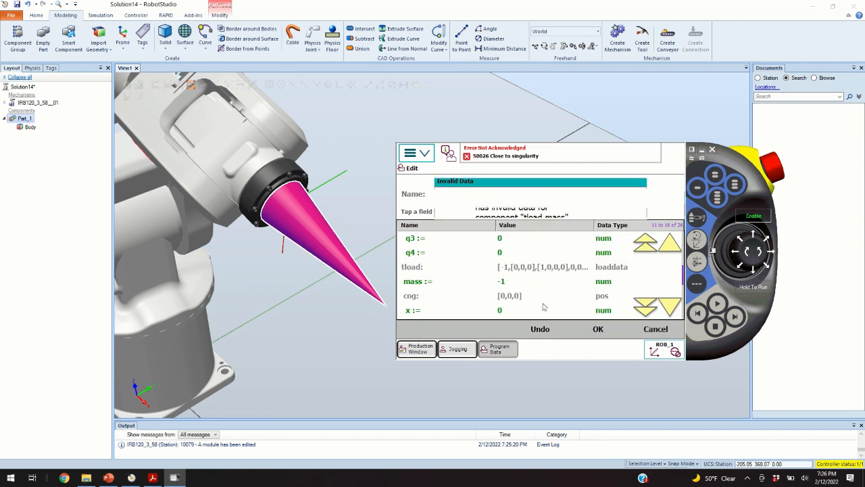
left_click(510, 283)
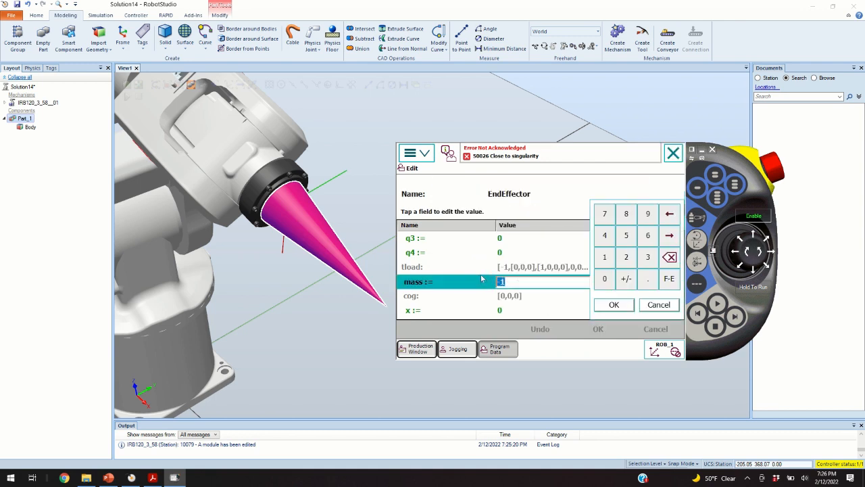
type("1")
left_click(613, 305)
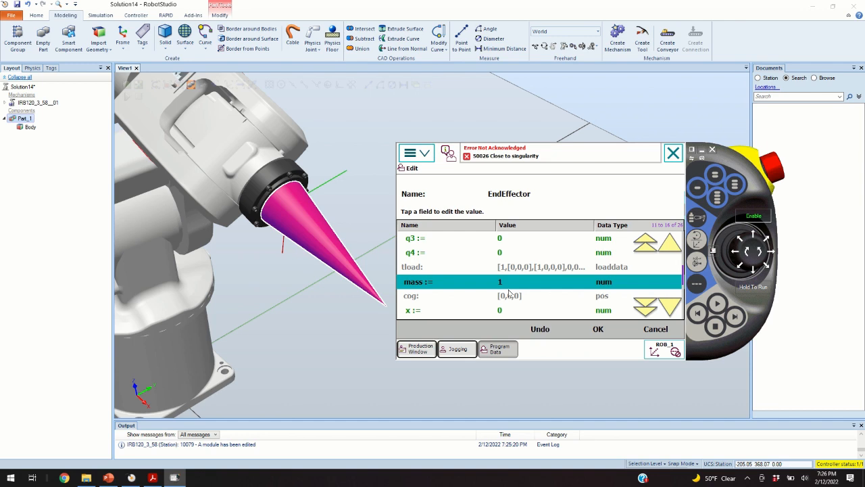
left_click(598, 329)
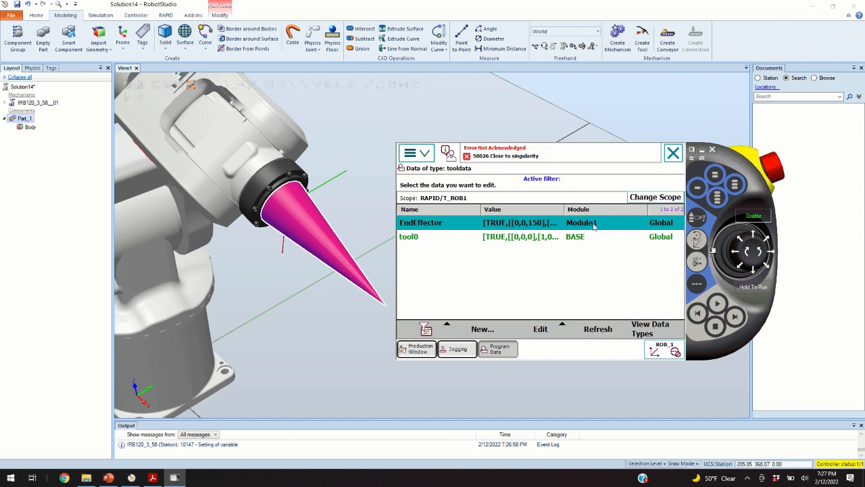
Review the saved tool frame translation and rotation values of EndEffector, then return to the tooldata list
double_click(530, 225)
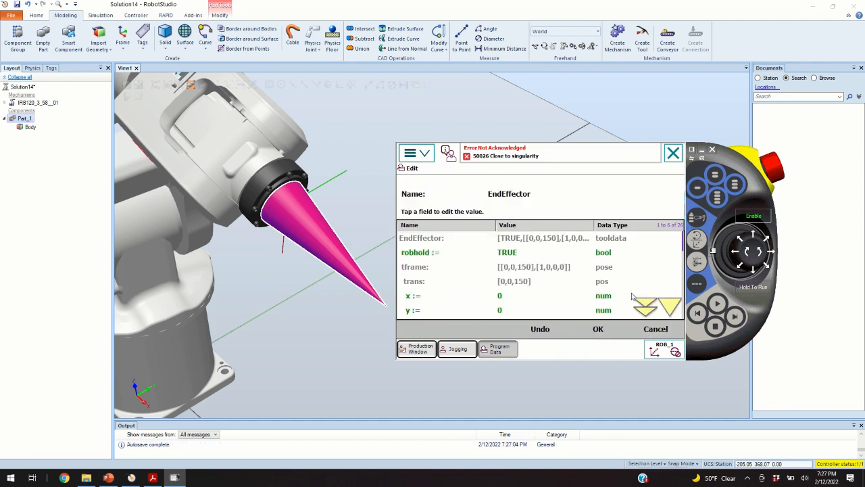
left_click(668, 308)
left_click(668, 308)
left_click(667, 308)
left_click(668, 307)
left_click(668, 308)
left_click(668, 307)
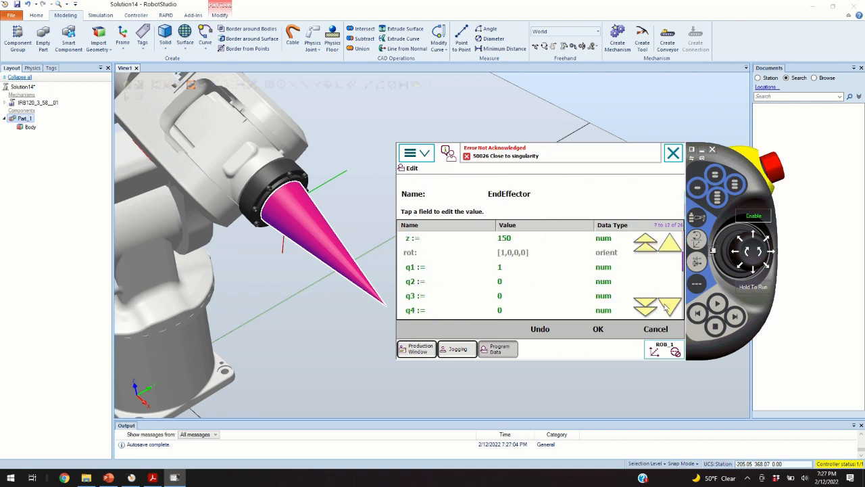
left_click(668, 308)
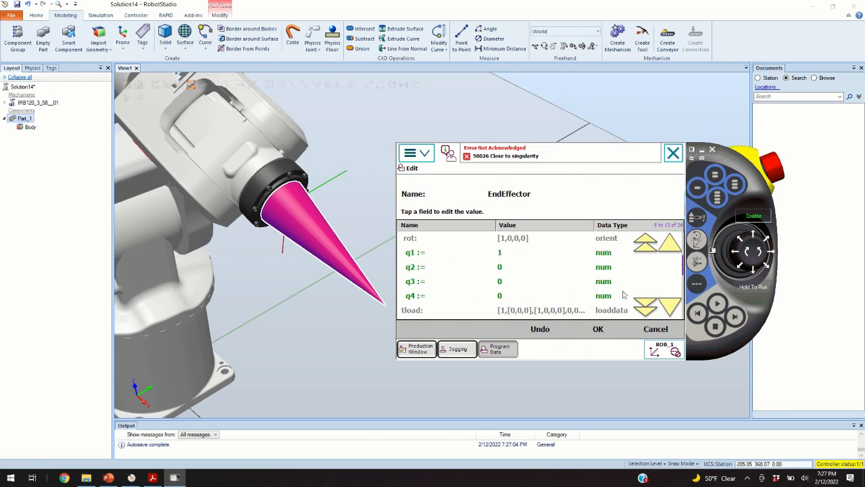
left_click(598, 329)
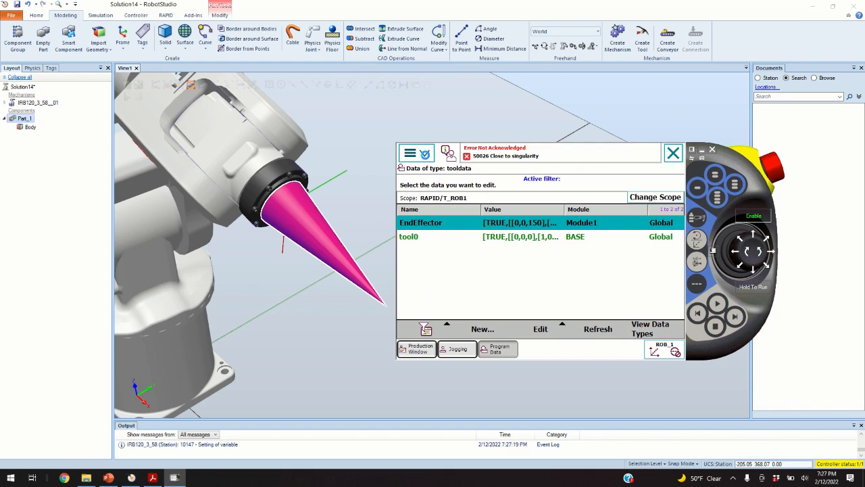
Make EndEffector the active tool in the FlexPendant's jogging settings
left_click(425, 160)
left_click(447, 210)
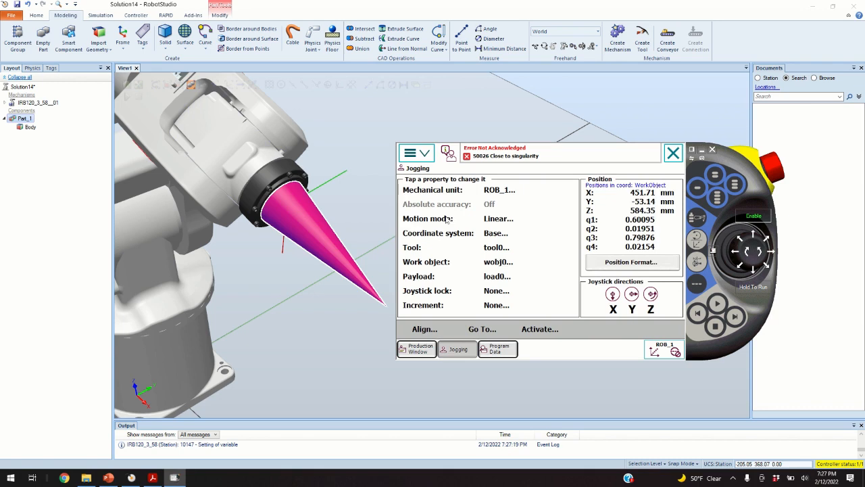
left_click(499, 251)
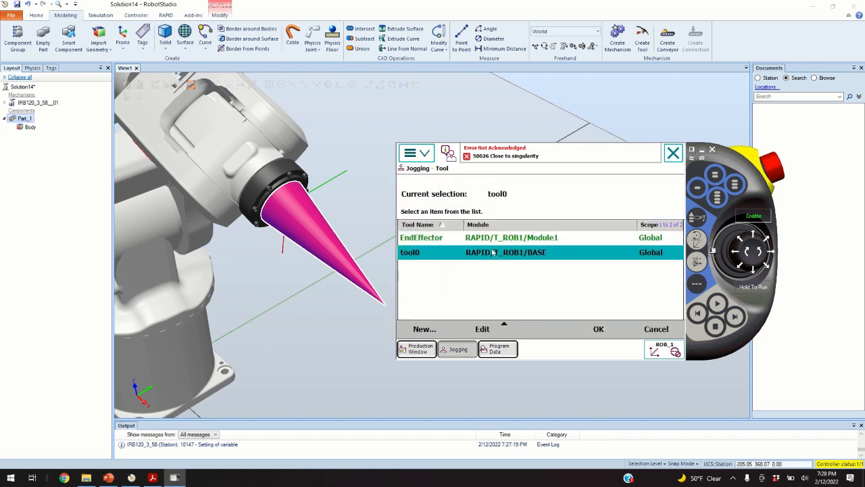
left_click(492, 241)
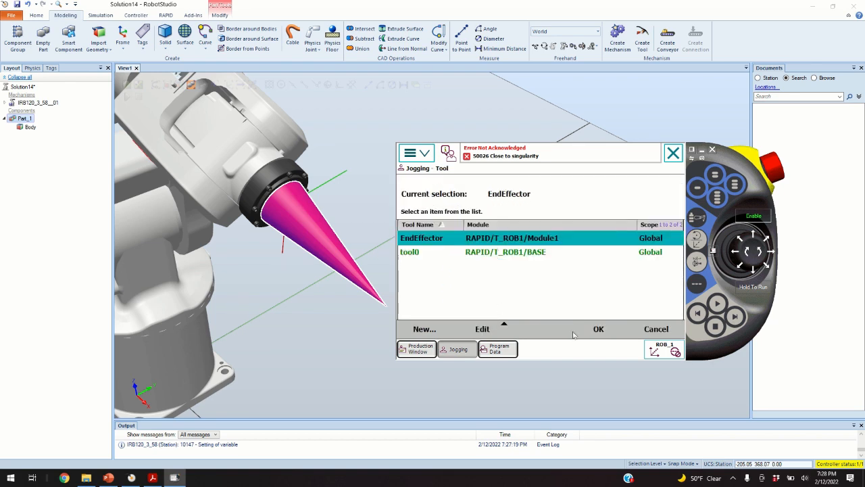
left_click(598, 329)
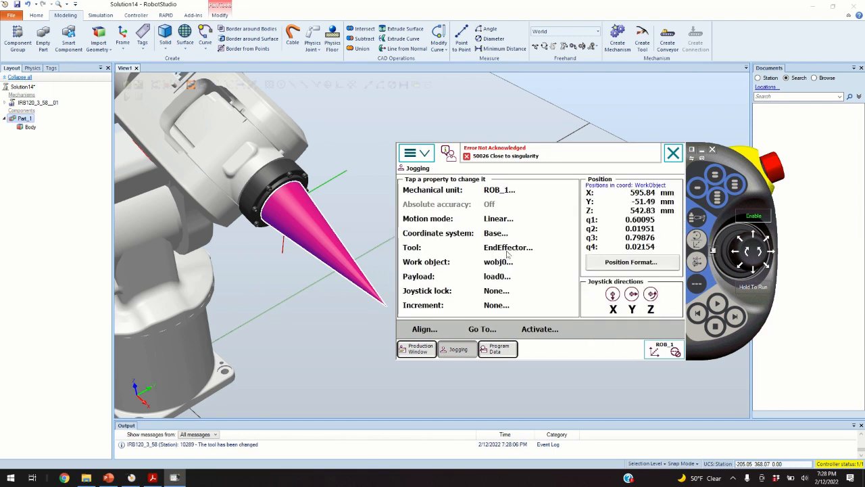
Set the jogging motion mode to Reorient with the Tool coordinate system
left_click(704, 241)
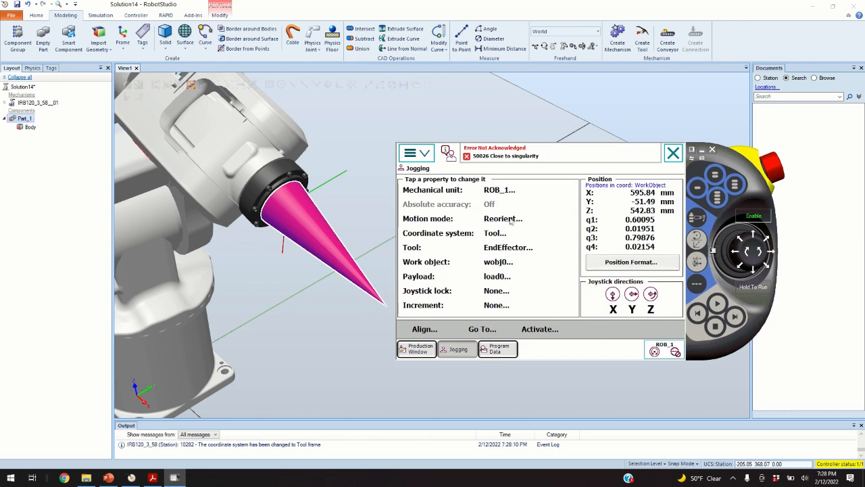
left_click(704, 243)
left_click(704, 243)
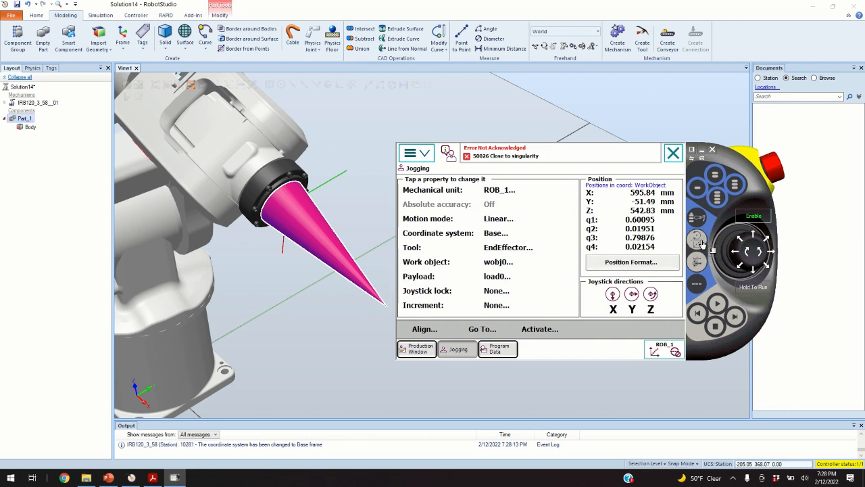
left_click(703, 243)
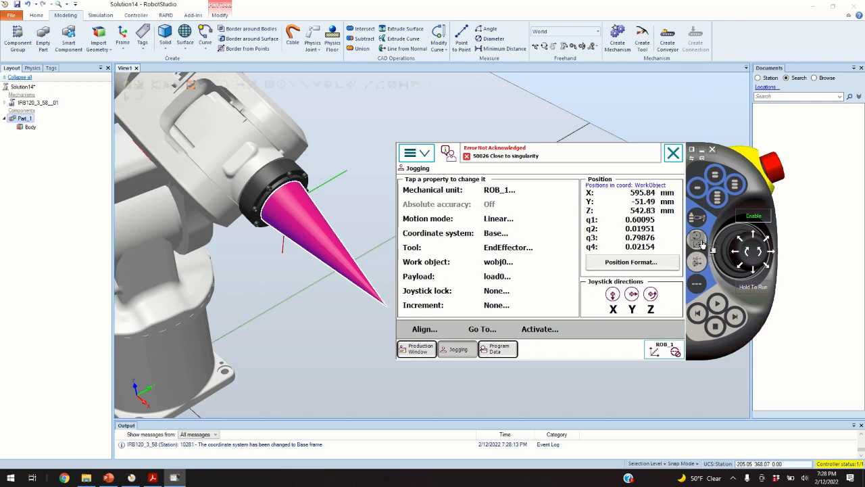
left_click(491, 234)
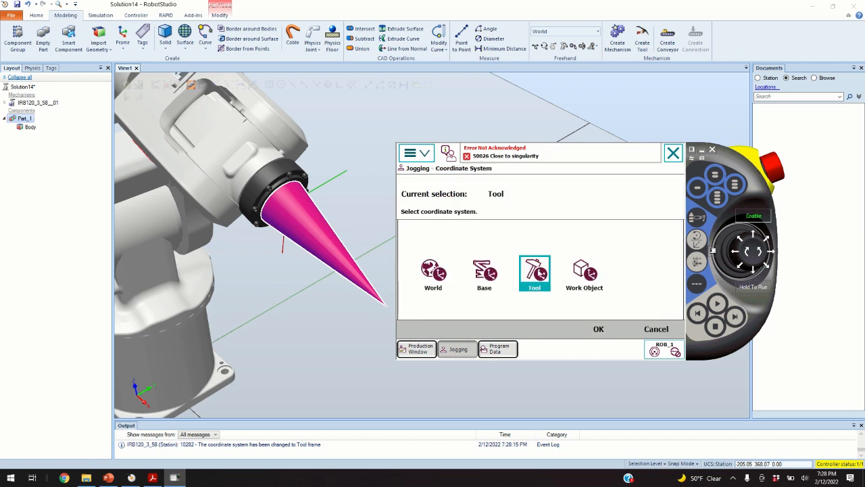
left_click(598, 328)
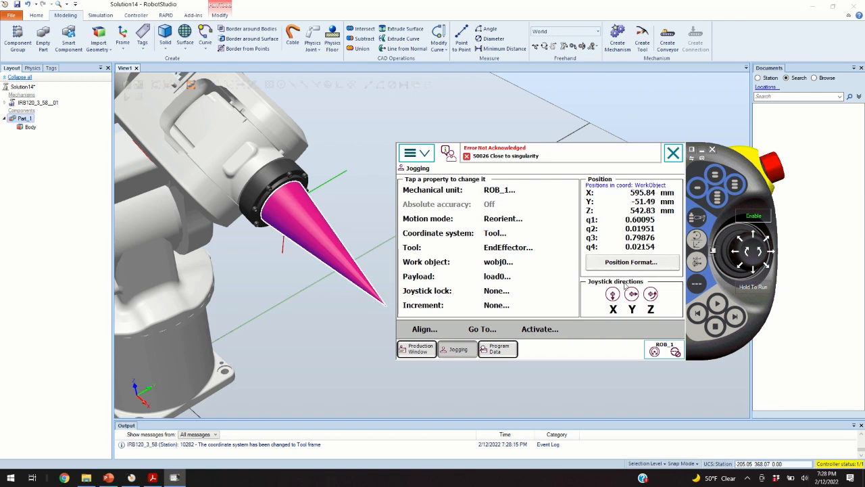
Jog the robot to reorient the cone about its tip, moving the FlexPendant away from the cone
left_click_drag(755, 265, 769, 258)
left_click(624, 157)
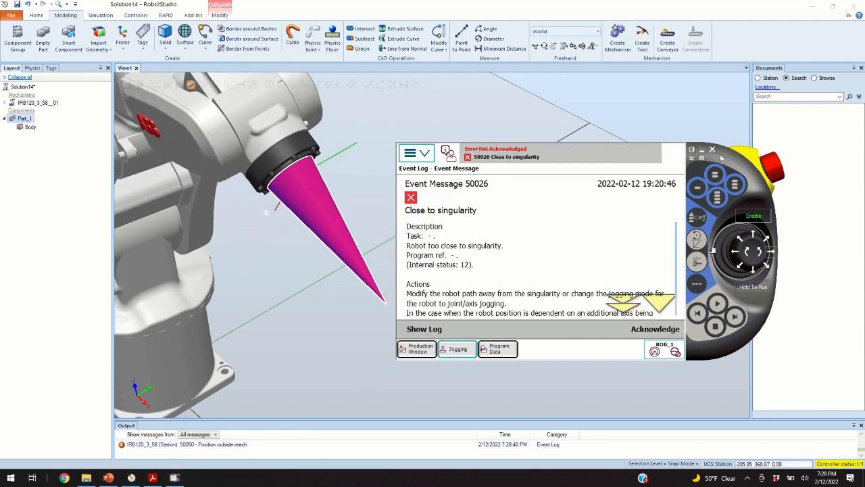
left_click_drag(725, 152, 788, 99)
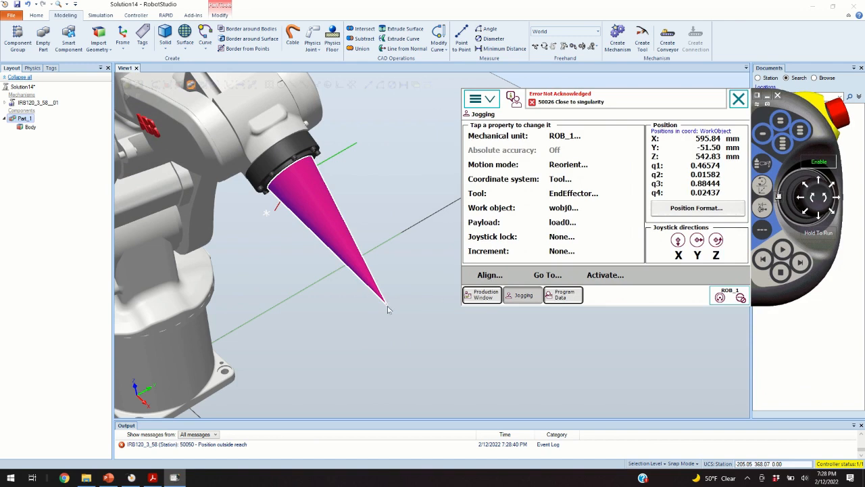
left_click_drag(825, 208, 825, 206)
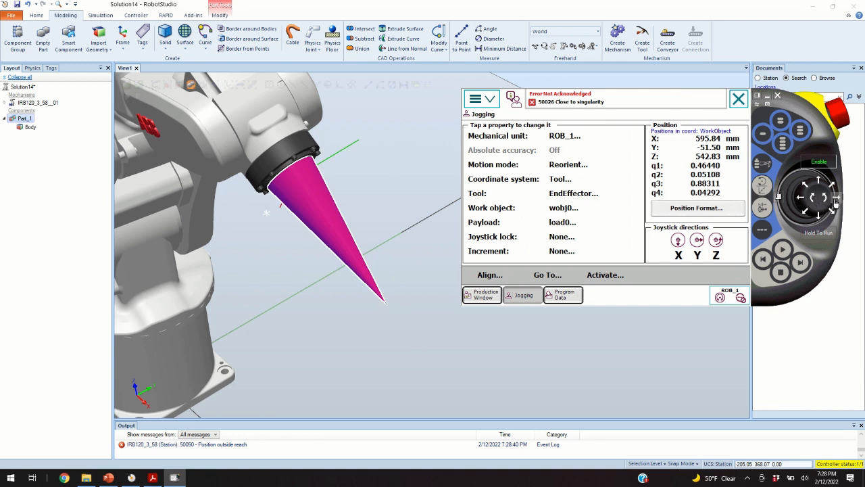
Reorient the cone about its fixed tip around the tool's X and Y axes in both directions
left_click_drag(836, 202, 829, 204)
scroll(316, 271, "down", 3)
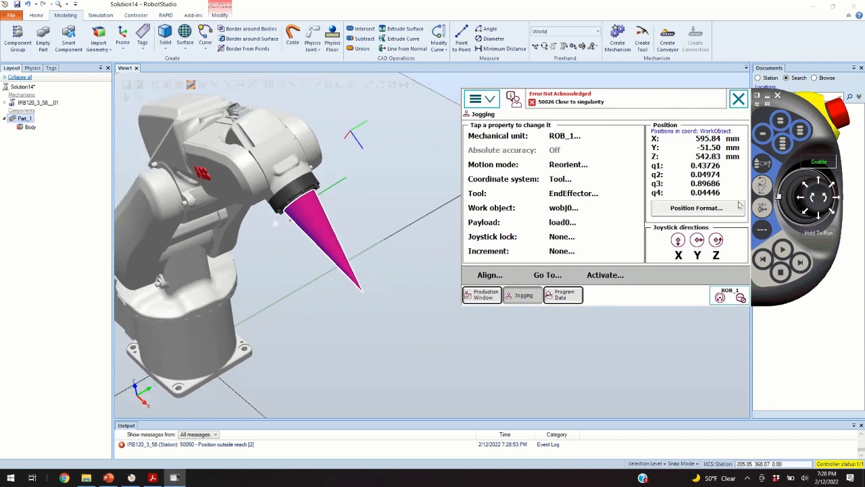
left_click_drag(825, 199, 817, 219)
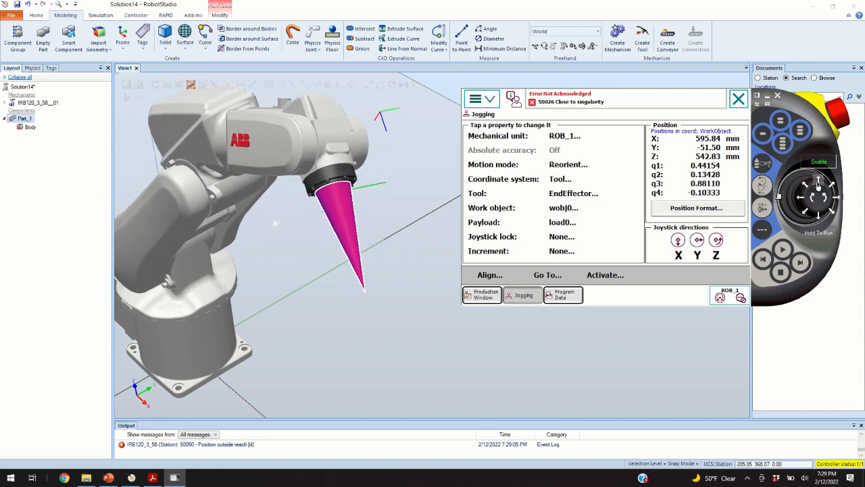
left_click_drag(818, 184, 818, 184)
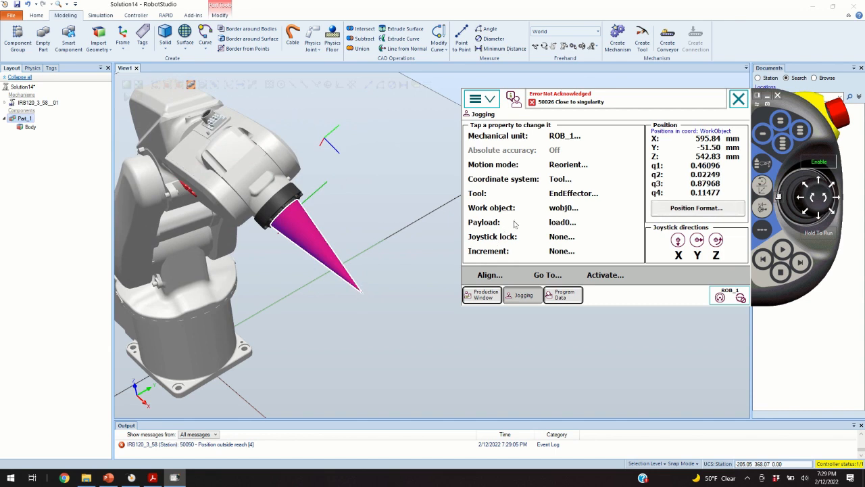
Set the jogging motion mode to Linear and the coordinate system to Tool
left_click(569, 166)
left_click(598, 216)
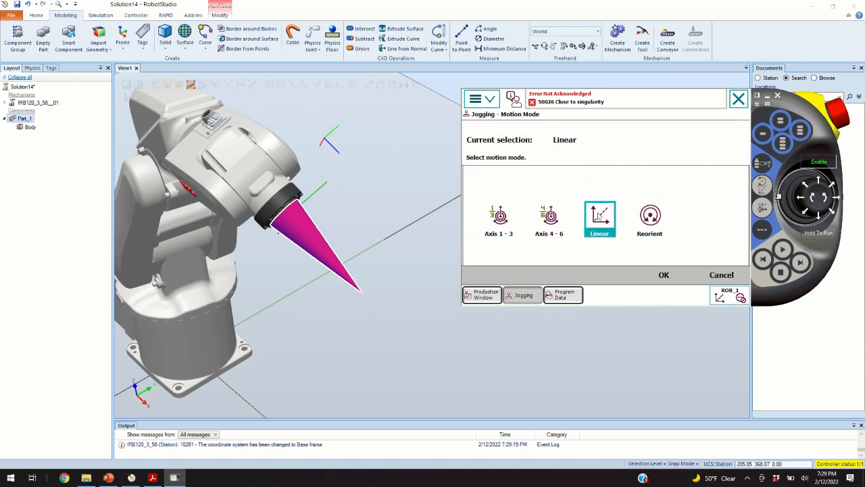
left_click(668, 277)
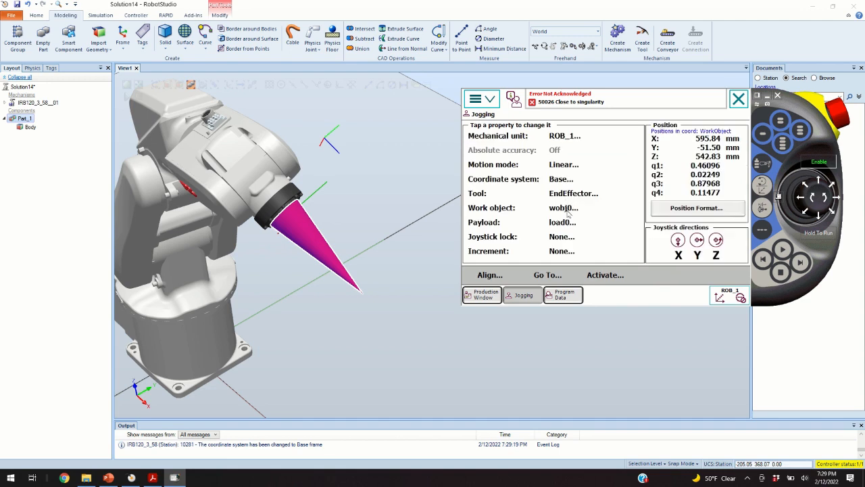
left_click(565, 180)
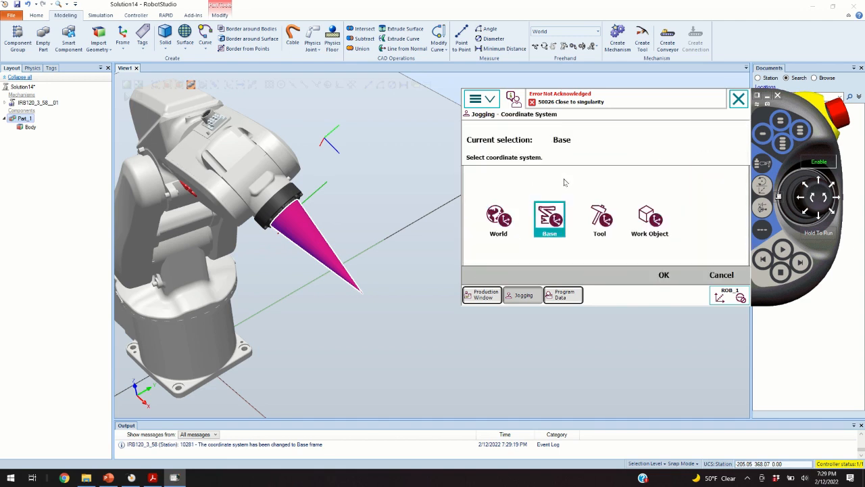
left_click(604, 225)
left_click(669, 276)
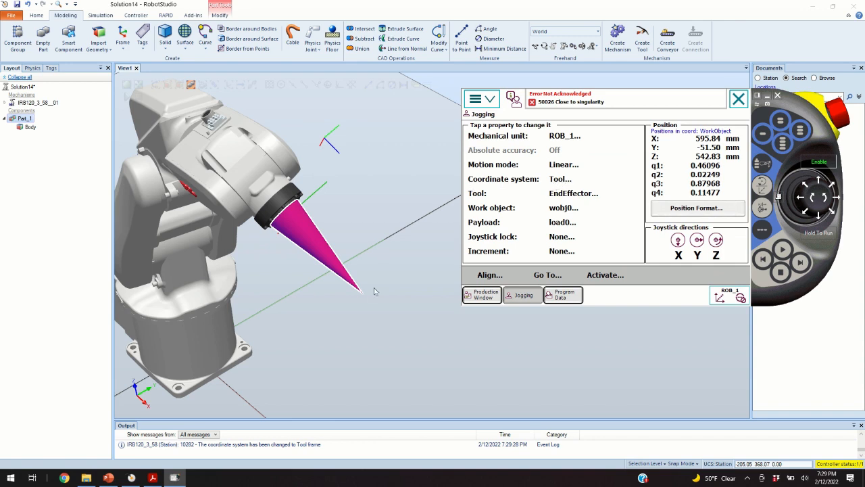
Jog the robot linearly along the tool's Y axis, and back and forth along the tool's Z axis
scroll(329, 173, "up", 2)
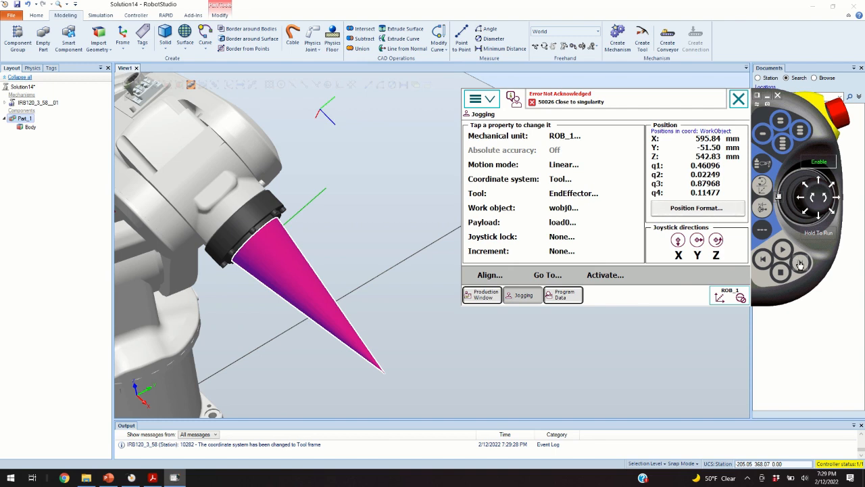
left_click(838, 204)
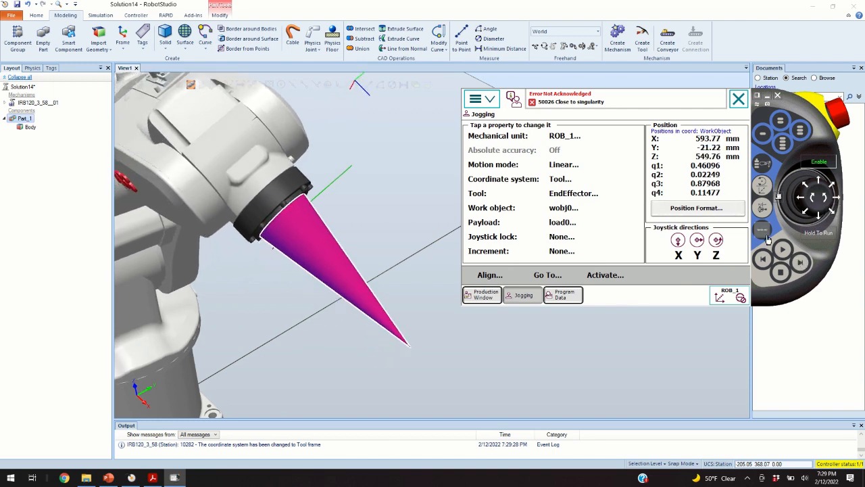
left_click(828, 206)
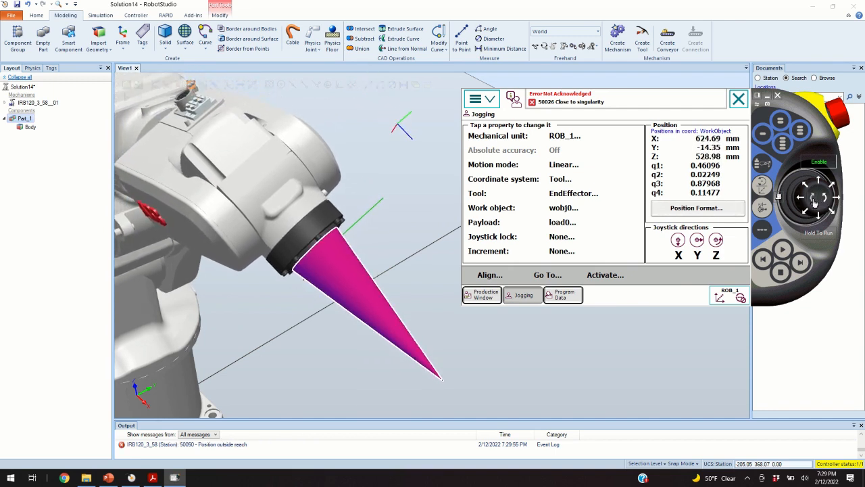
left_click_drag(813, 202, 262, 197)
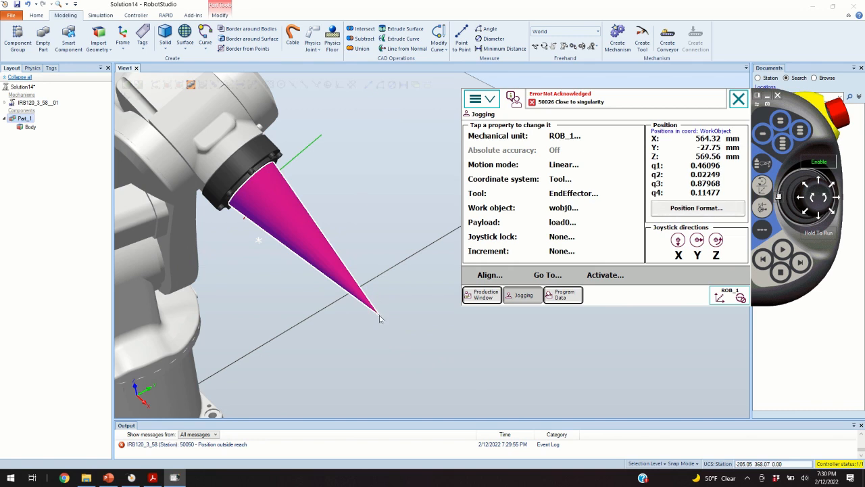
left_click(823, 198)
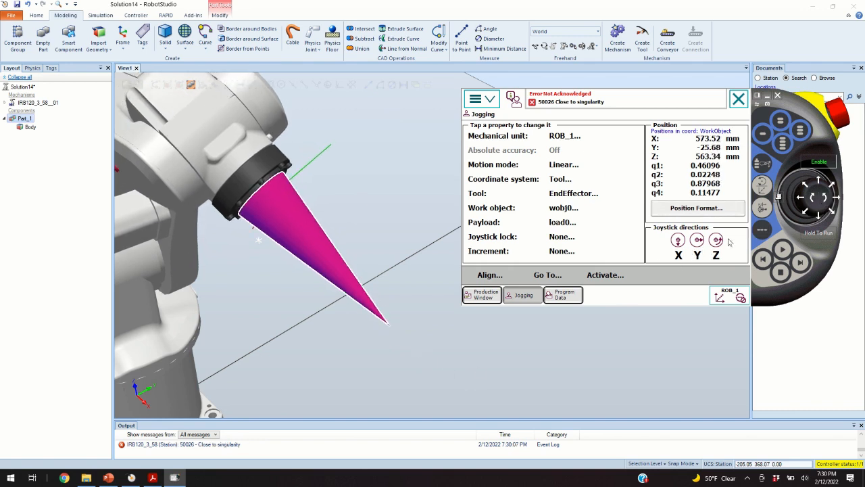
left_click(811, 198)
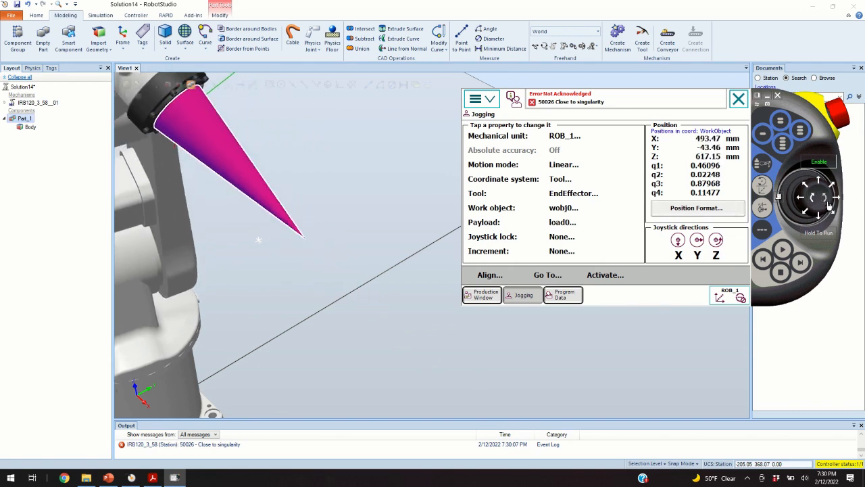
left_click(830, 206)
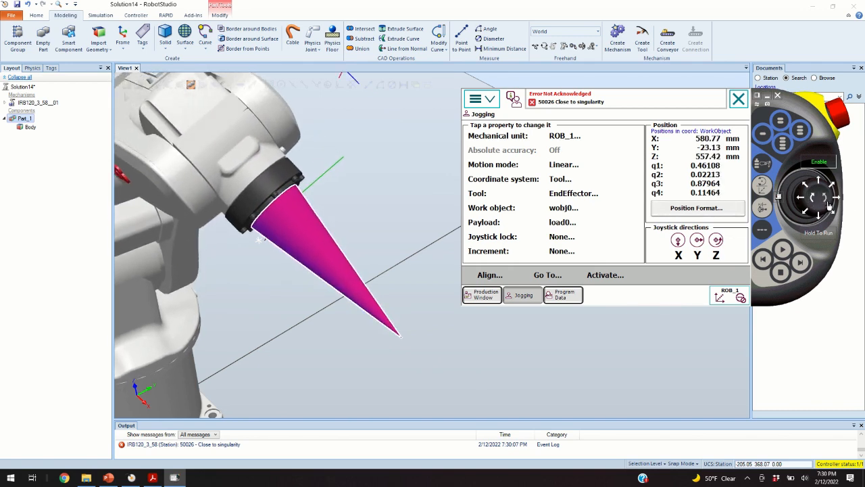
Jog the cone linearly along the tool's Y axis in the positive and negative directions
scroll(368, 157, "down", 3)
scroll(363, 118, "up", 2)
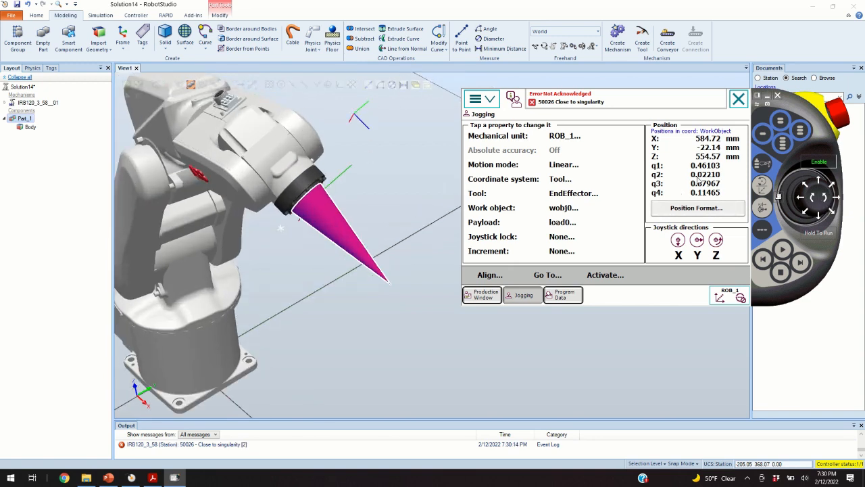
left_click(836, 200)
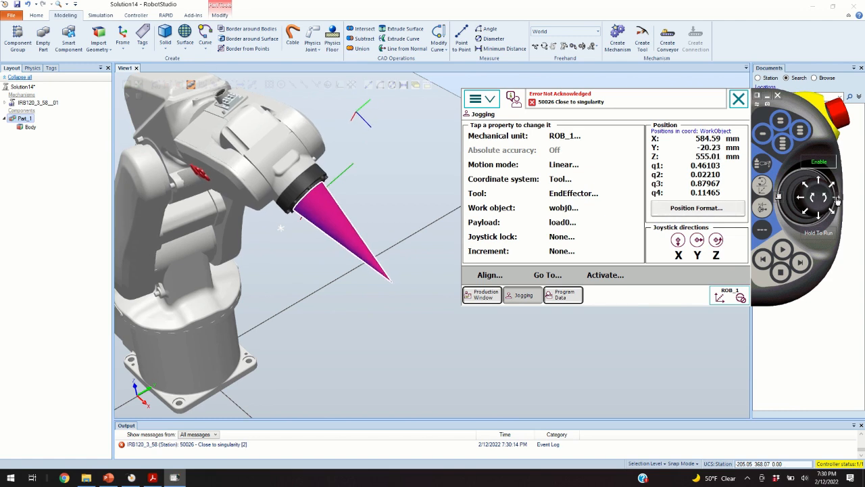
left_click(801, 199)
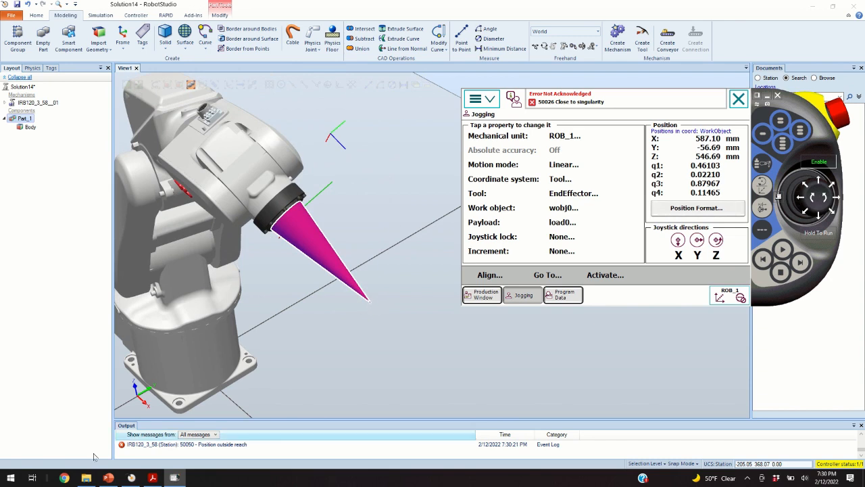
Launch Epic Pen and sketch arrows labelled x, y and z from the cone's tip to illustrate the tool axes
left_click(11, 477)
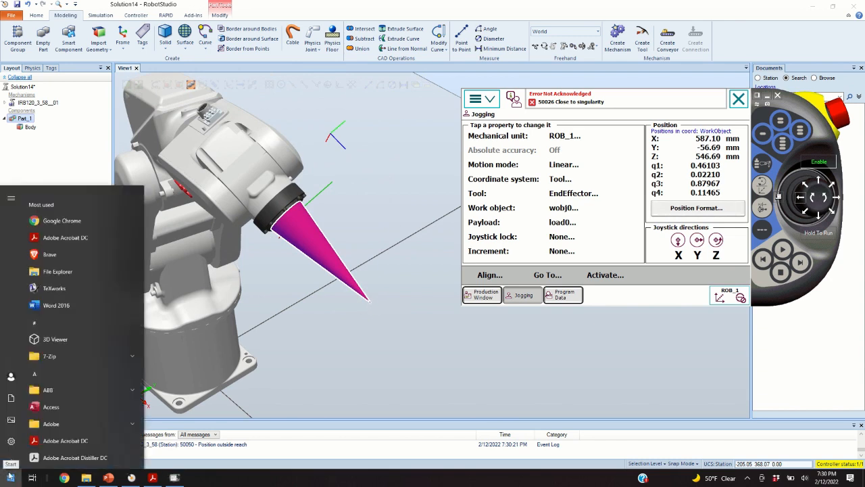
type("epic")
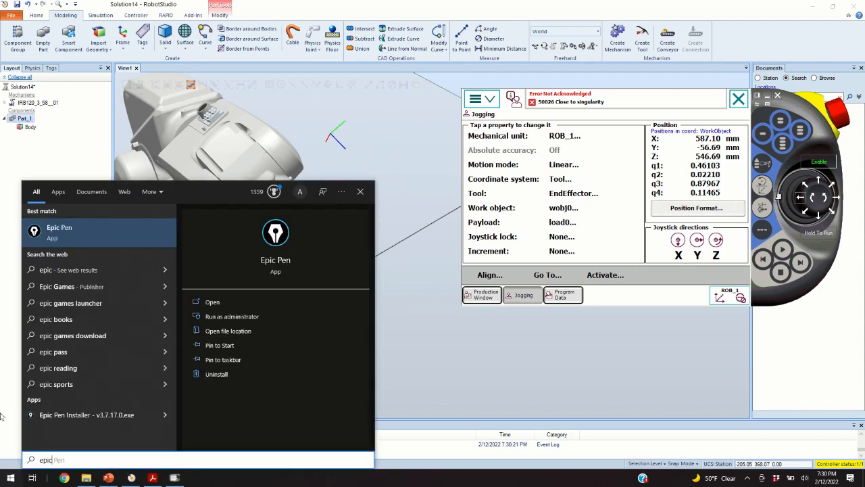
left_click(113, 237)
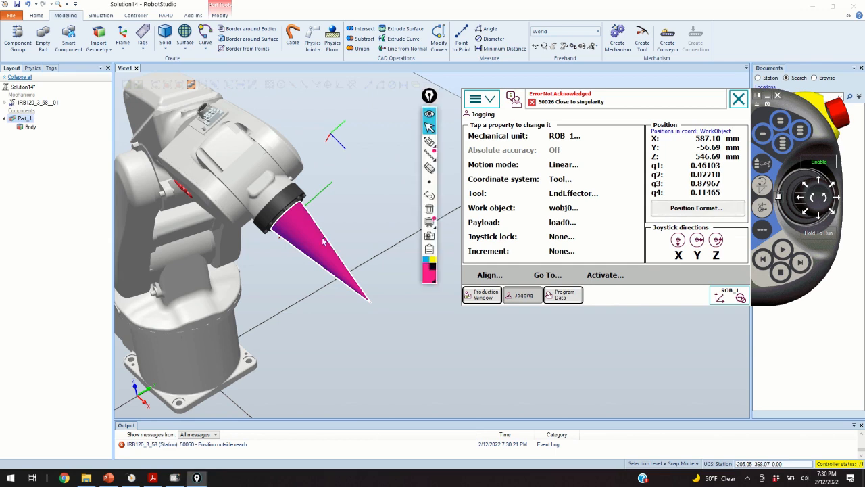
left_click(430, 142)
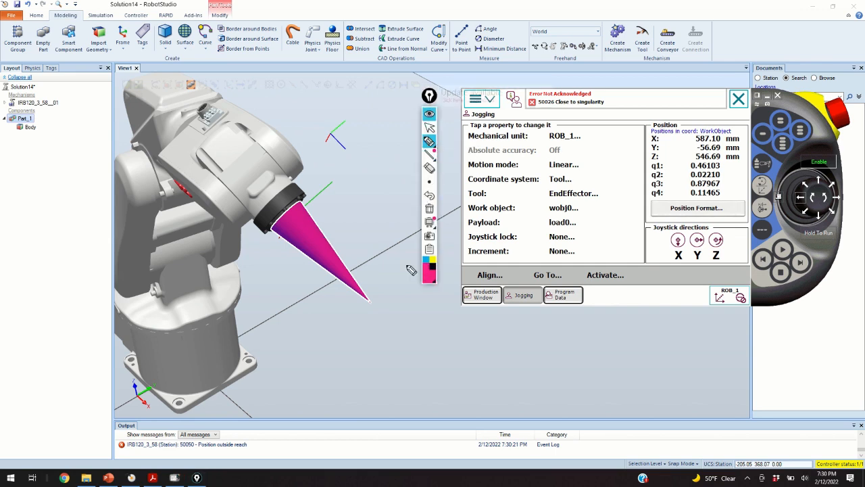
mouse_move(377, 309)
left_mouse_down()
mouse_move(411, 355)
mouse_move(421, 348)
mouse_move(438, 365)
left_mouse_up()
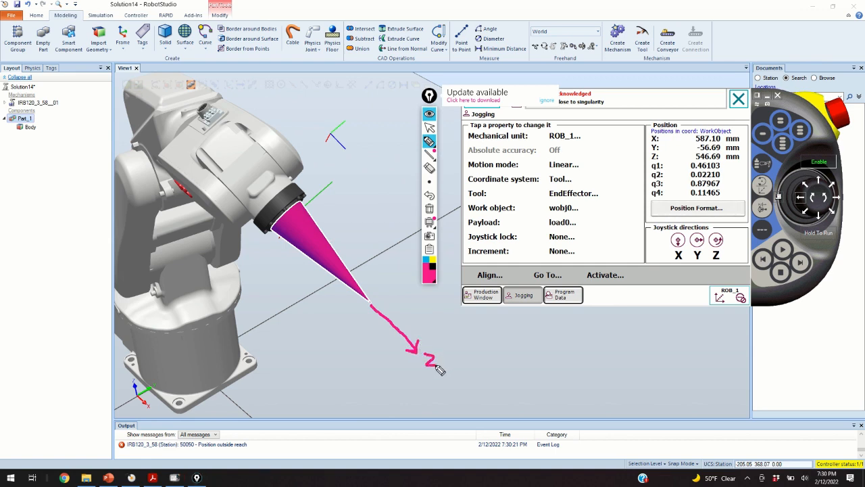
mouse_move(372, 306)
left_mouse_down()
mouse_move(402, 287)
mouse_move(413, 295)
mouse_move(407, 304)
mouse_move(417, 296)
mouse_move(367, 330)
mouse_move(367, 343)
mouse_move(384, 352)
left_mouse_up()
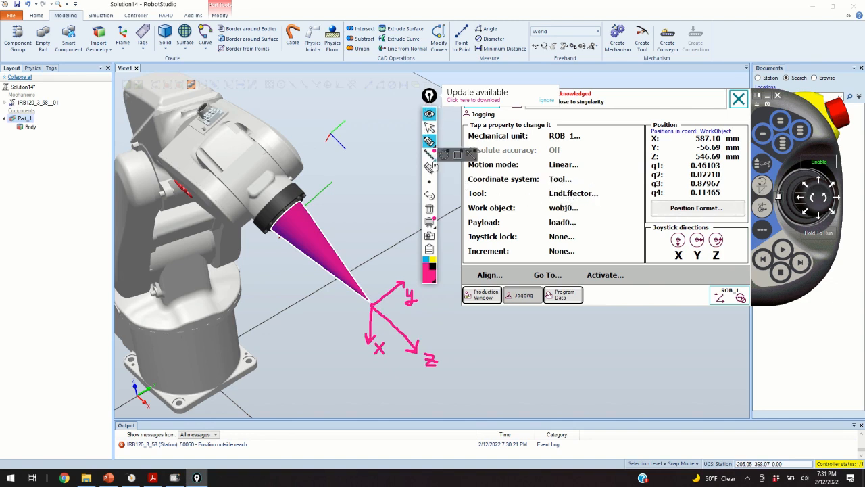
Erase the sketched axes, return Epic Pen to cursor mode, and move its palette away from the cone to the edge of the screen
left_click(429, 209)
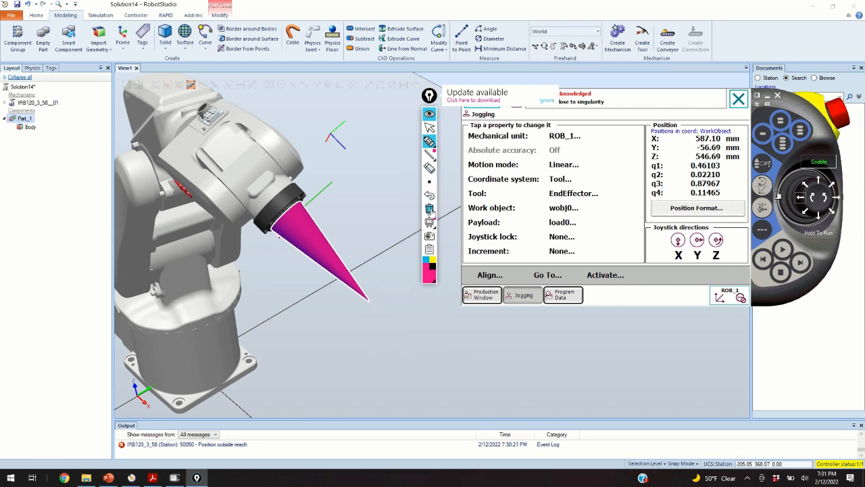
left_click(429, 127)
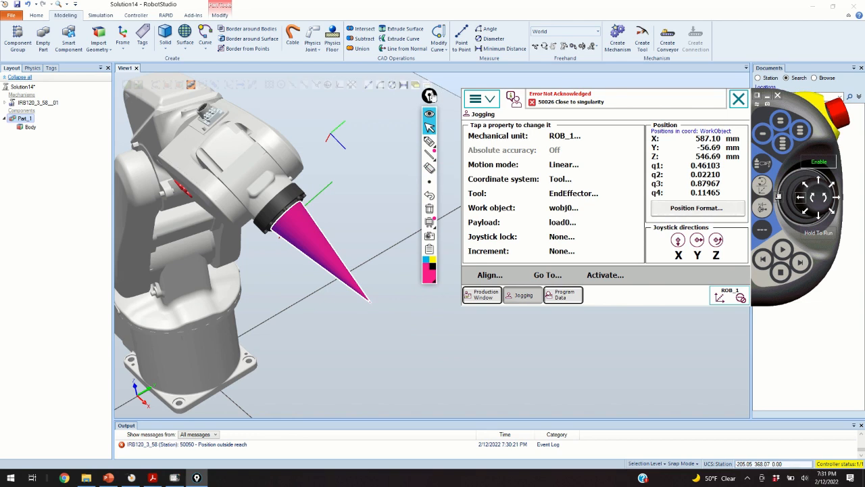
left_click_drag(429, 96, 845, 91)
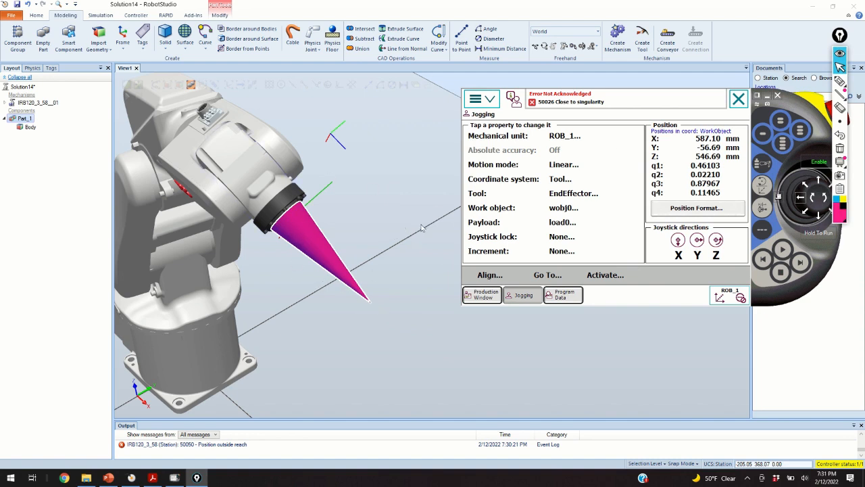
Jog the robot linearly along the tool's Z and X axes, deselecting the cone and bringing the FlexPendant back to the front in between
left_click_drag(826, 196, 814, 197)
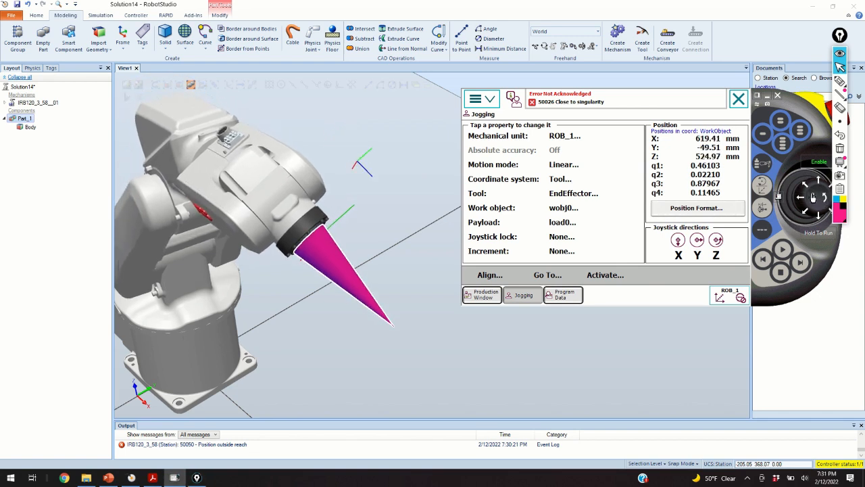
left_click(813, 198)
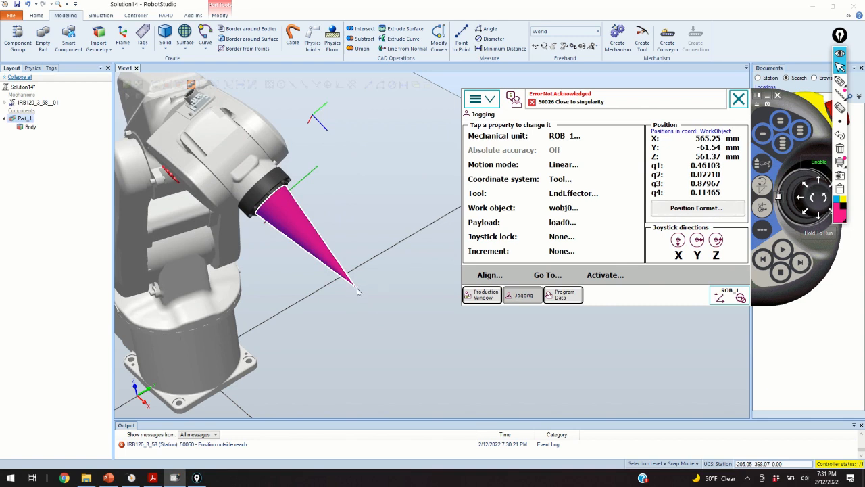
left_click(355, 287)
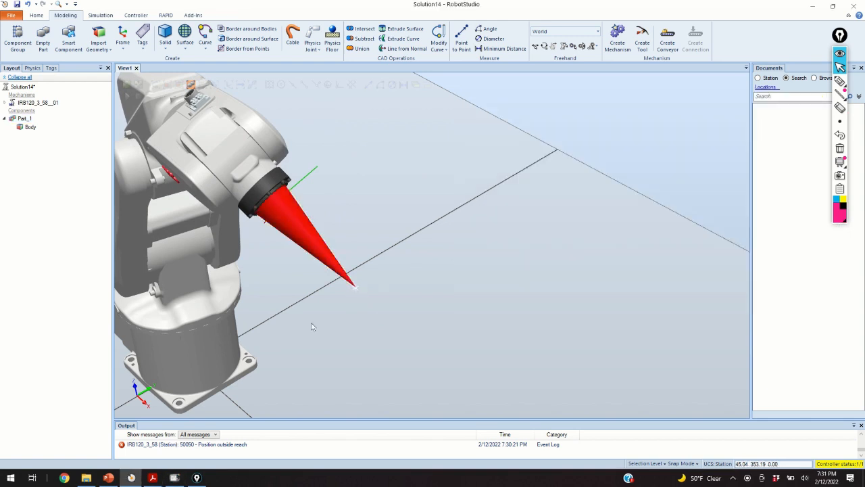
left_click(177, 479)
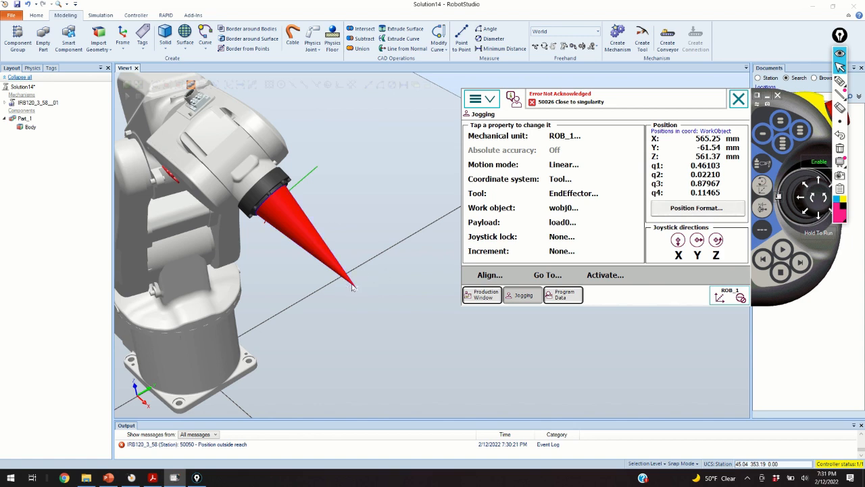
left_click_drag(809, 197, 816, 218)
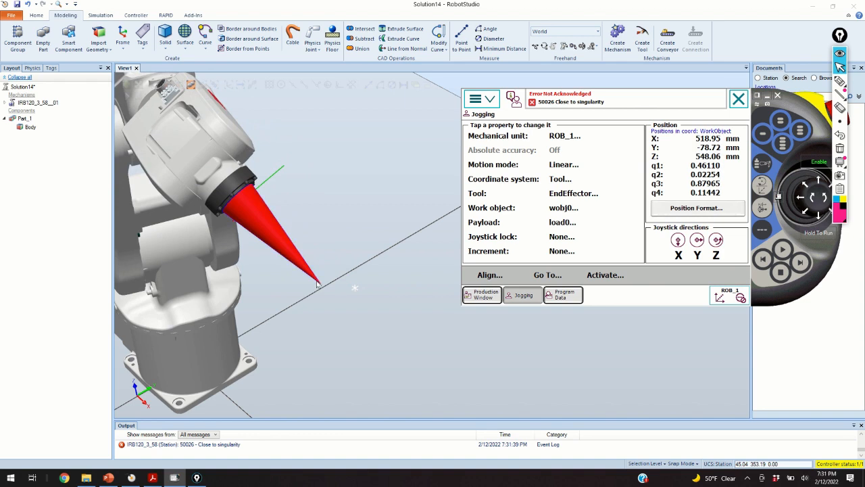
Set the jogging coordinate system to Base and jog the robot up and down along the base Z axis
left_click(561, 179)
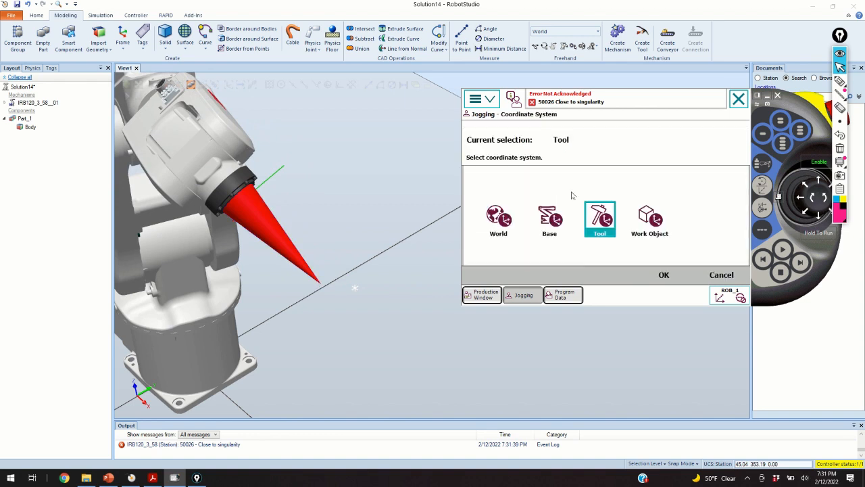
left_click(549, 223)
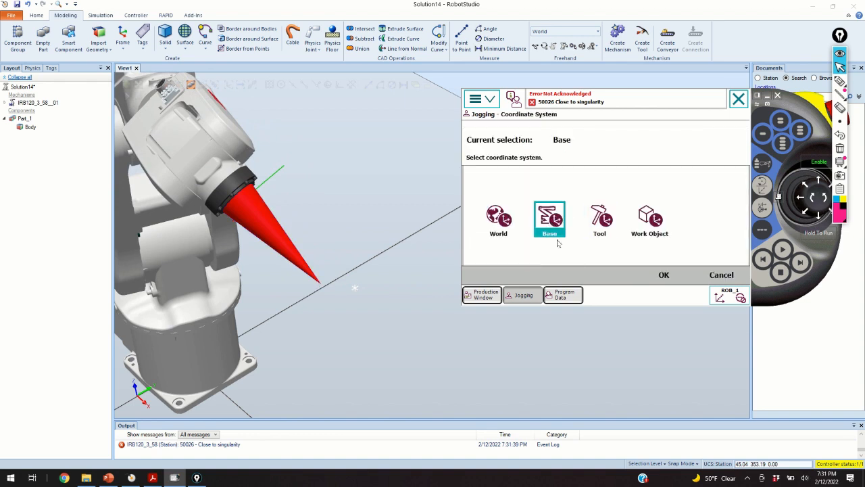
left_click(664, 275)
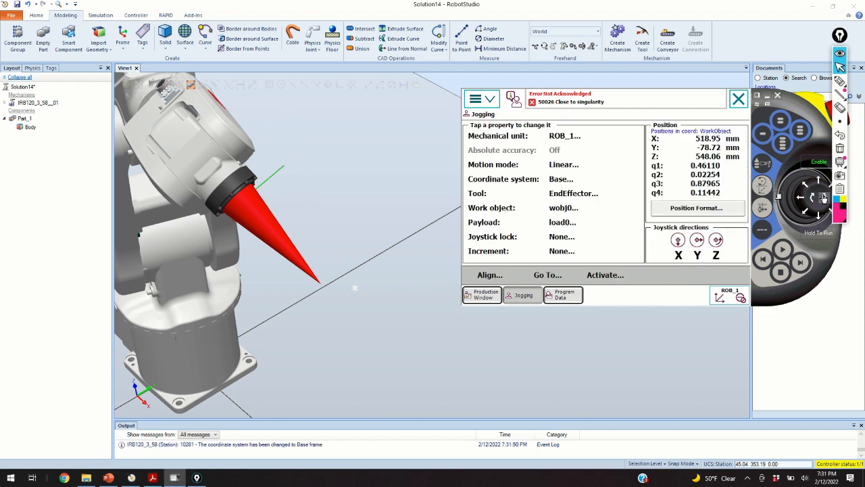
left_click_drag(826, 203, 824, 200)
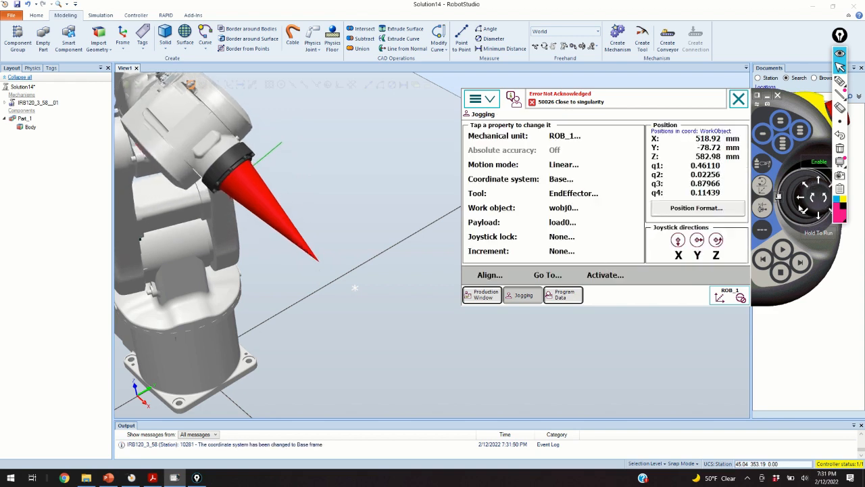
left_click(810, 202)
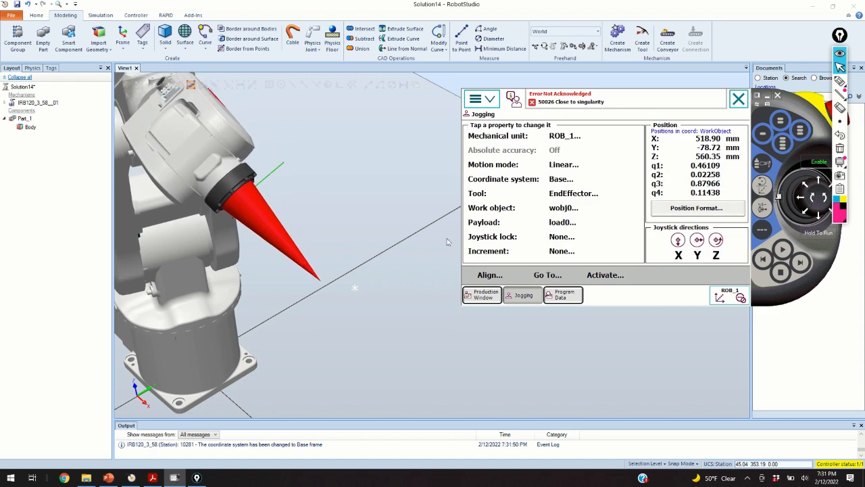